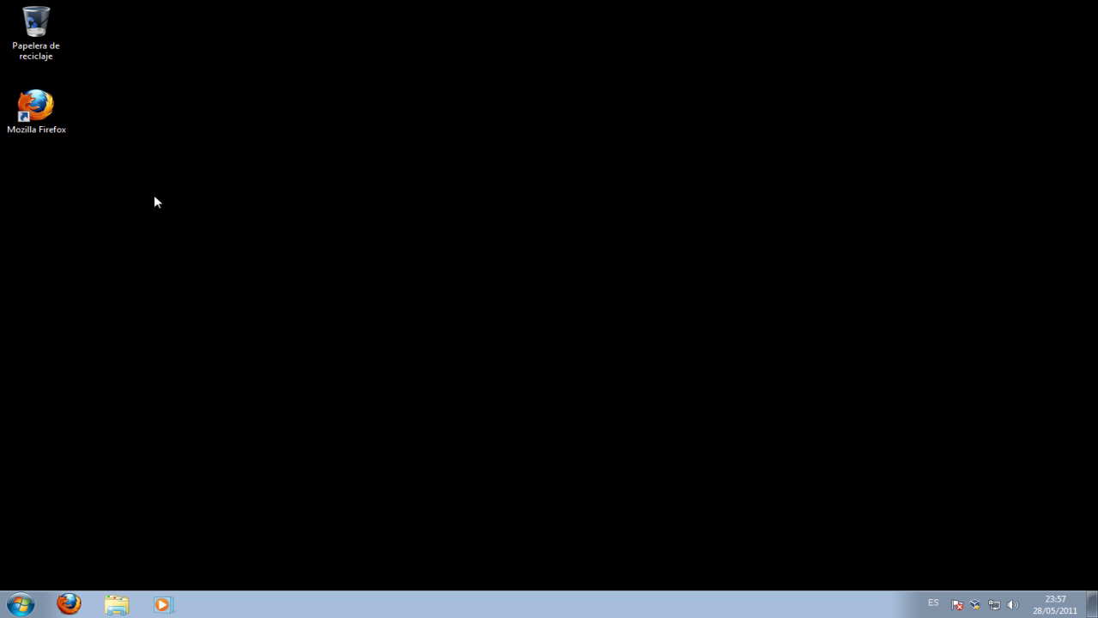
- Open Firefox, search Google for superantispyware and go to the official SUPERAntiSpyware download page
left_click(79, 604)
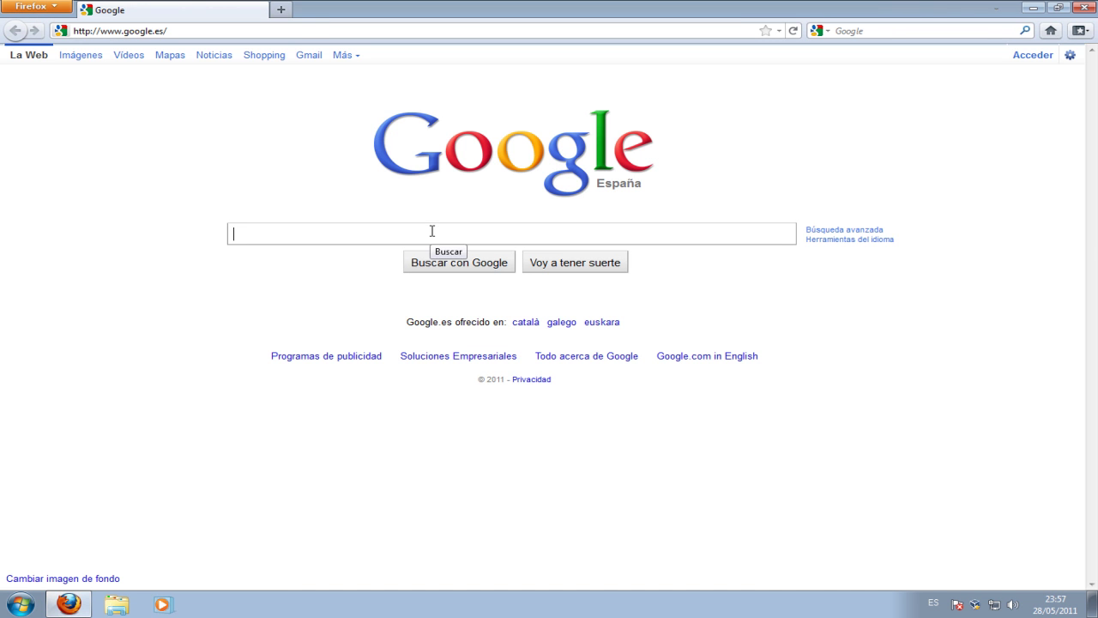
type("superanti")
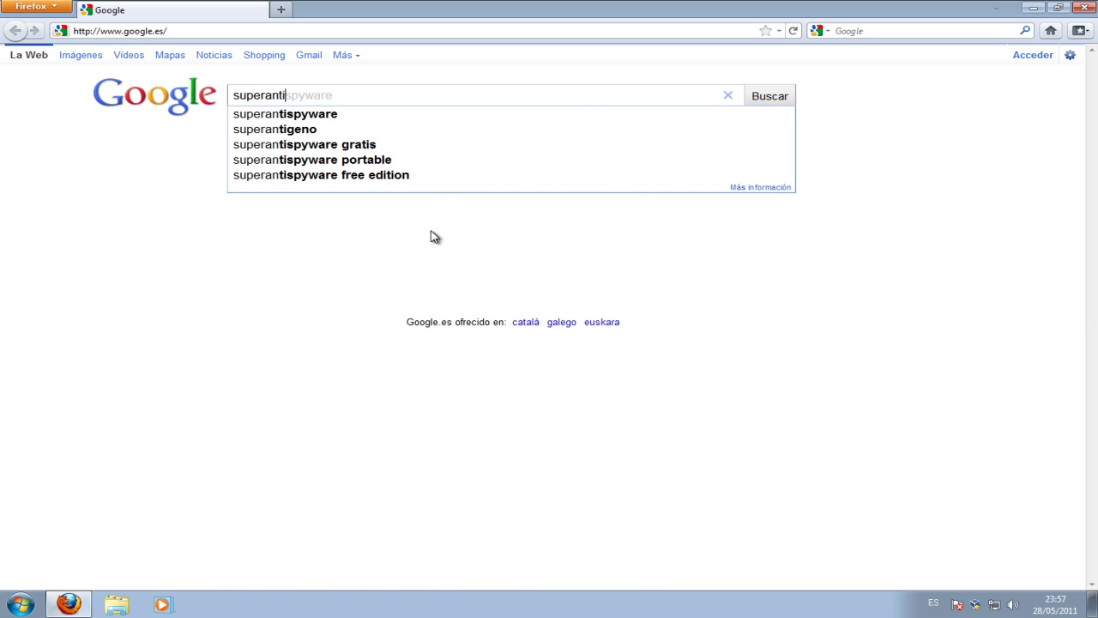
type("spyware")
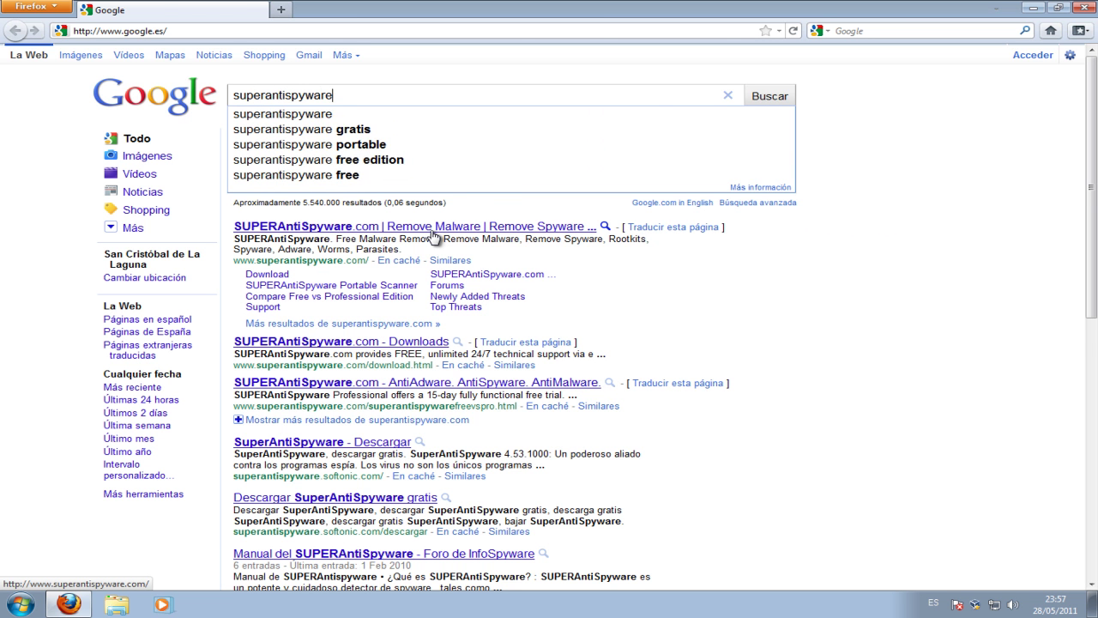
key("Return")
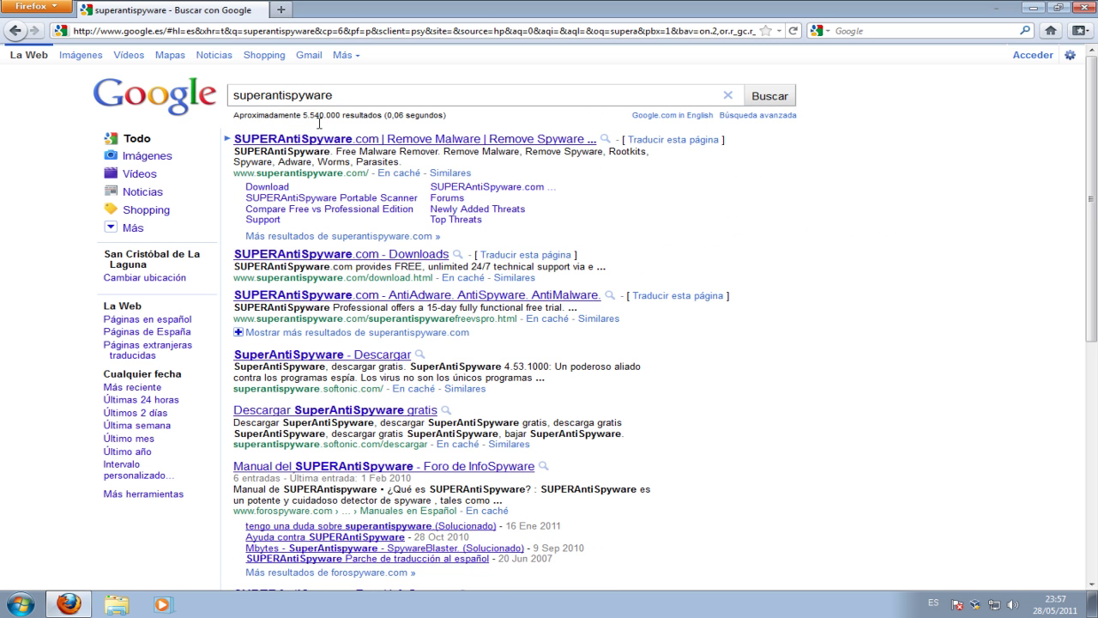
left_click(268, 194)
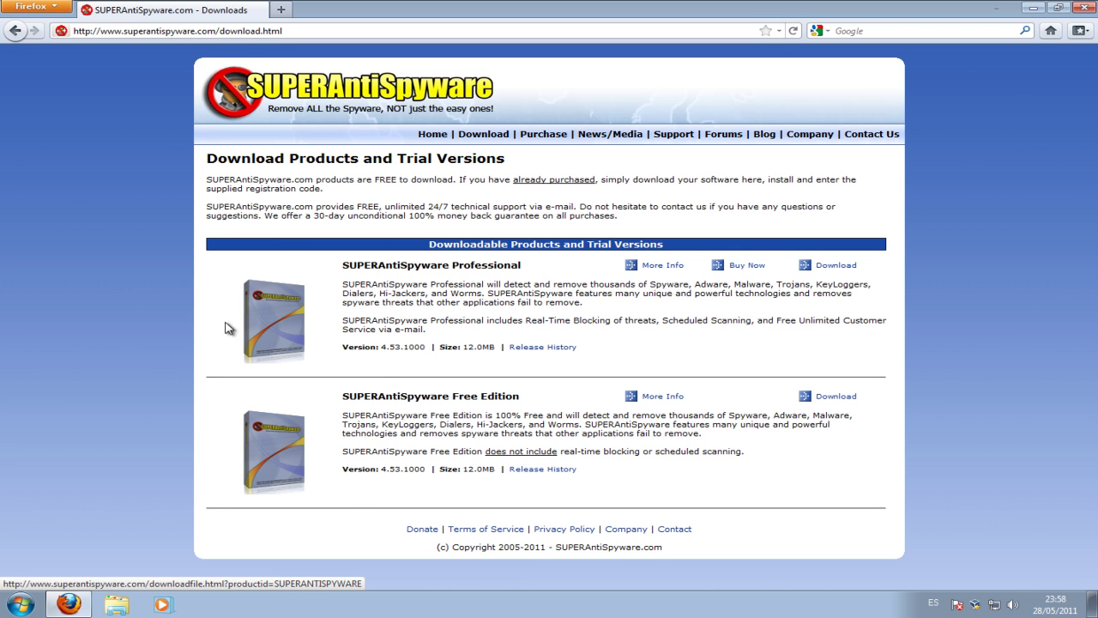
- Download the SUPERAntiSpyware Free Edition installer, save the file and move the downloads window out of the way
left_click_drag(470, 396, 519, 397)
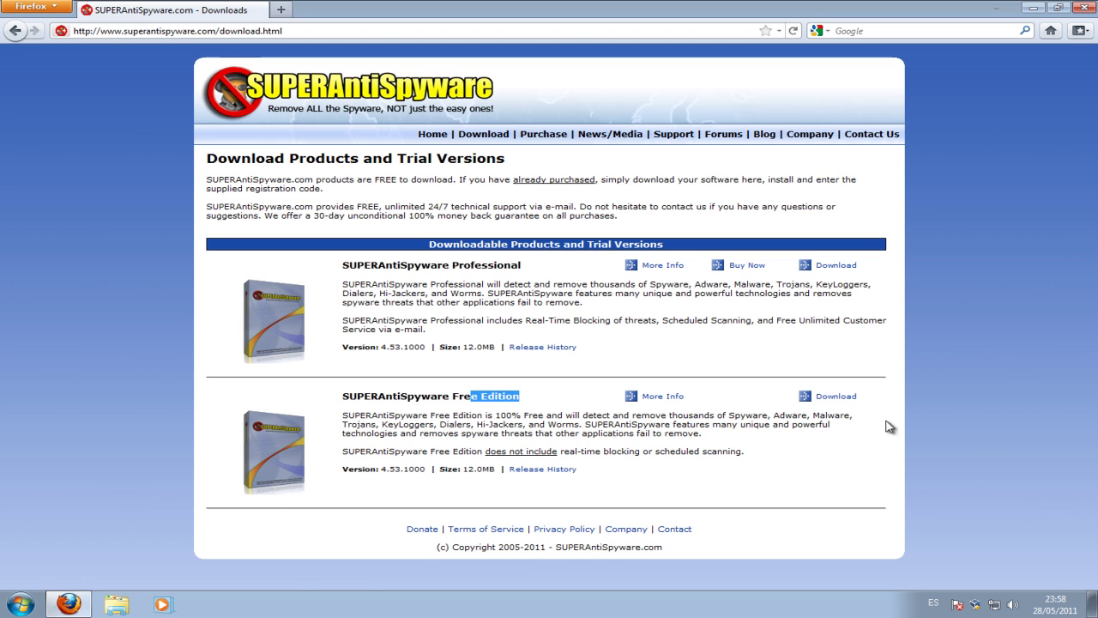
left_click(847, 397)
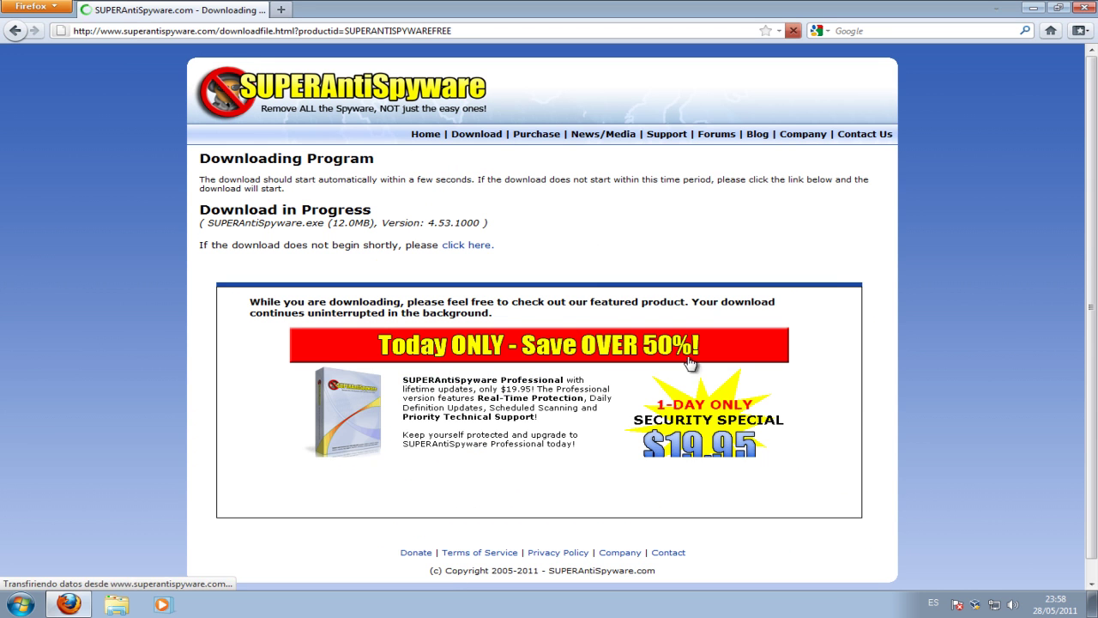
left_click(467, 245)
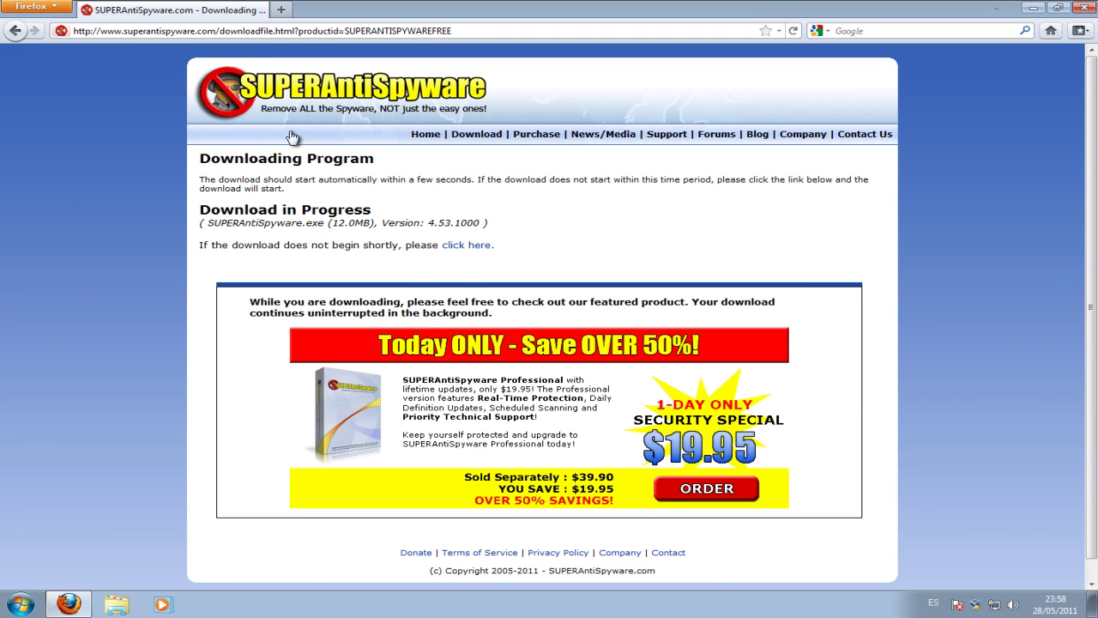
left_click(605, 343)
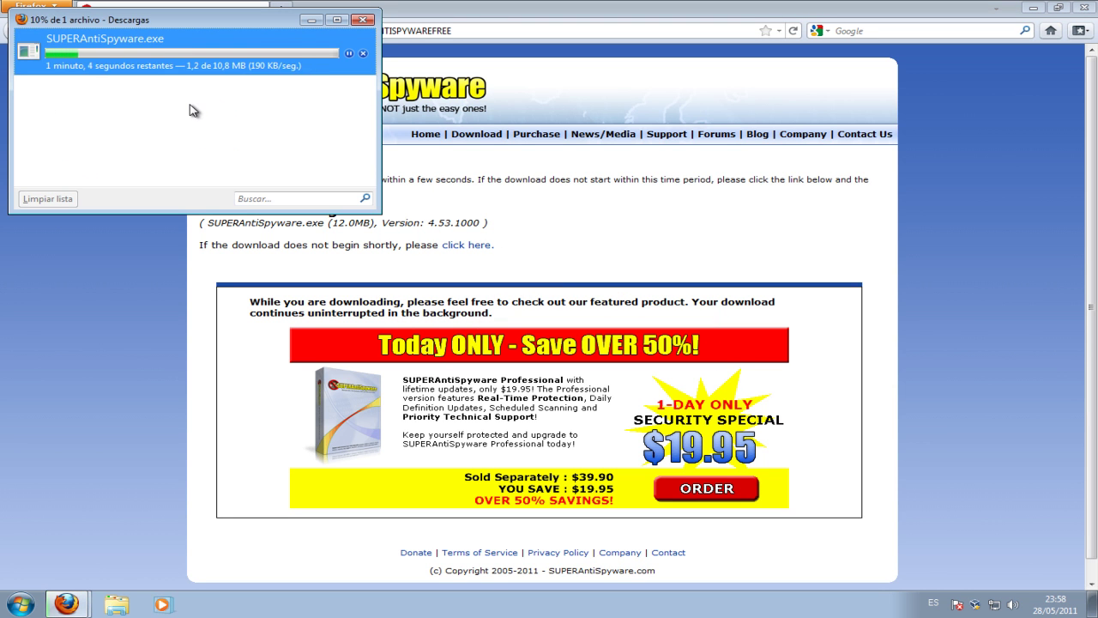
left_click_drag(215, 25, 230, 103)
left_click(150, 54)
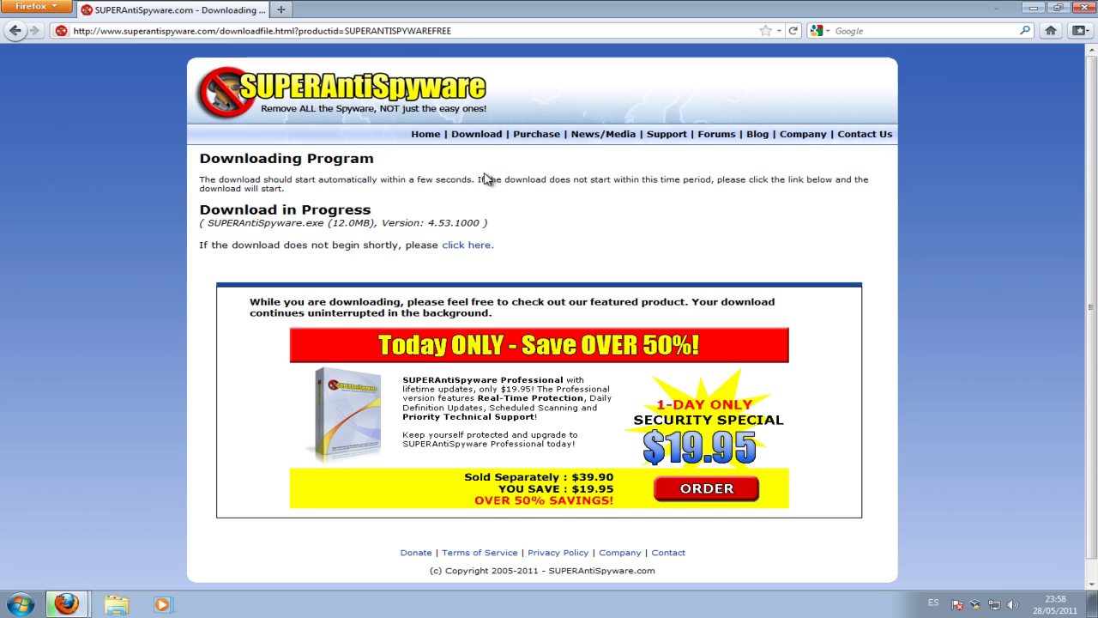
- Set the browser's download option to always ask where to save files and accept the options
key("alt")
left_click(288, 6)
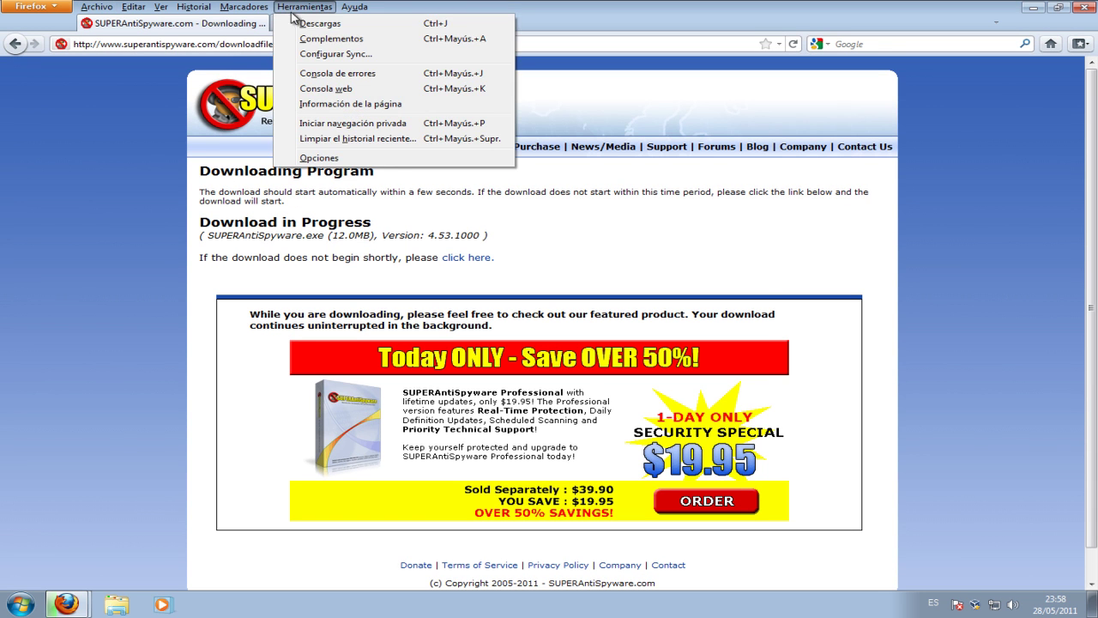
left_click(392, 161)
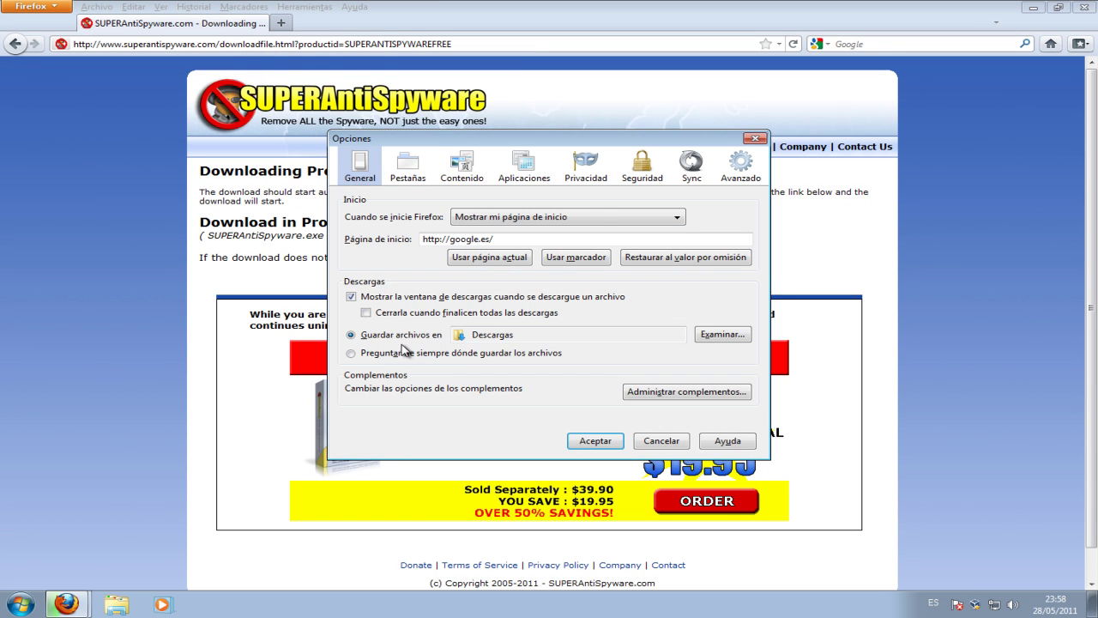
left_click(412, 356)
left_click(595, 440)
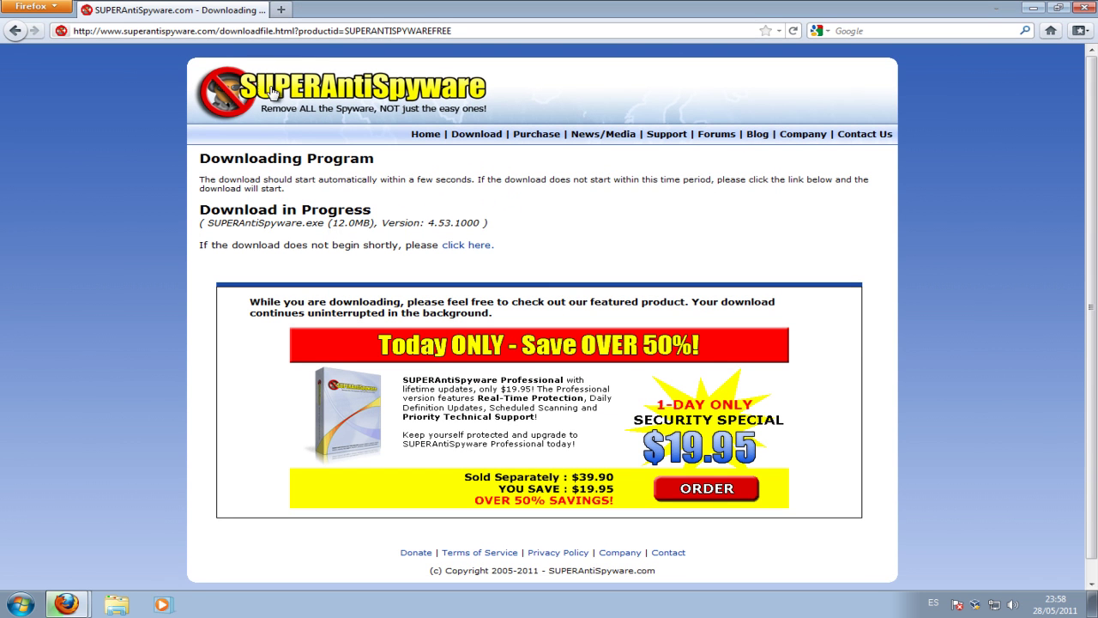
- Open the home page of the SUPERAntiSpyware website and look over its contents
left_click(423, 137)
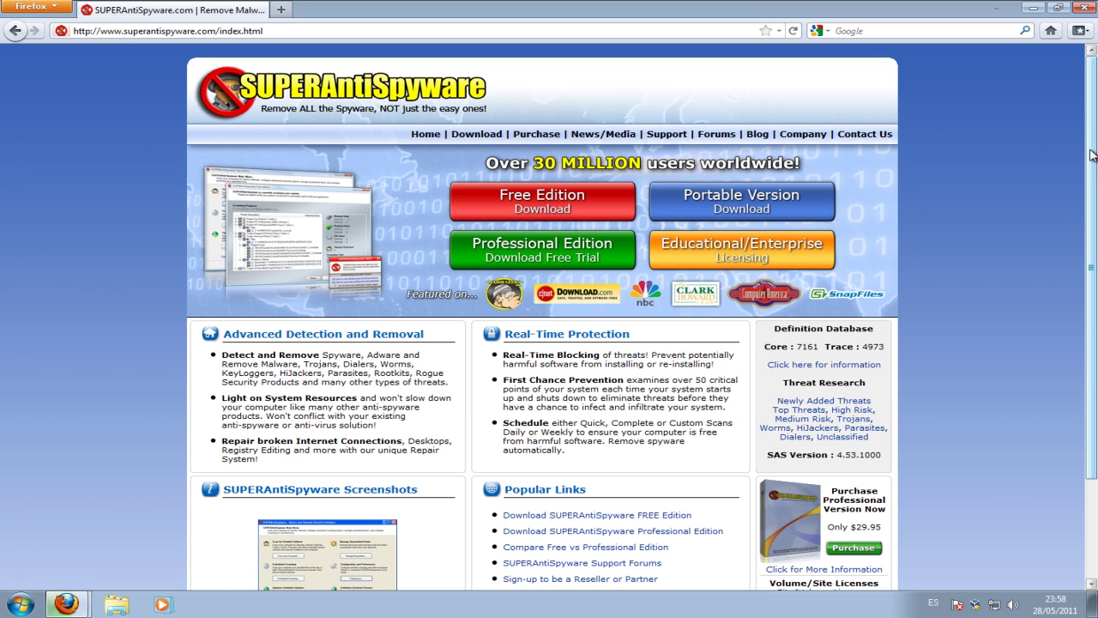
scroll(1091, 214, "down", 2)
scroll(1090, 215, "up", 2)
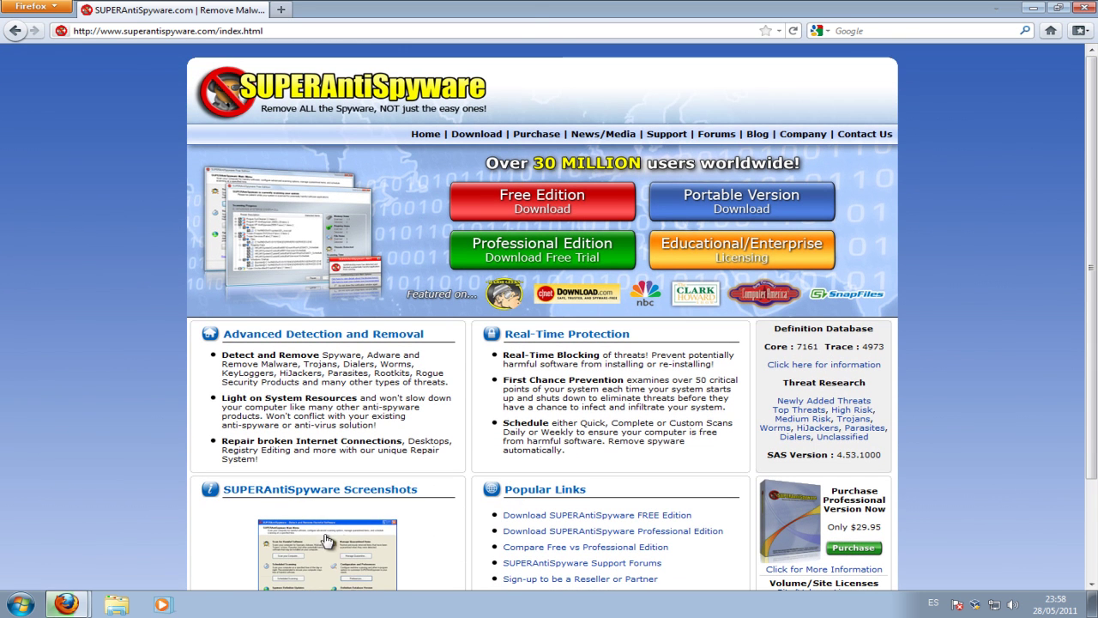
- Bring up the downloads window and run the downloaded SUPERAntiSpyware.exe, allowing the file to execute
mouse_move(67, 604)
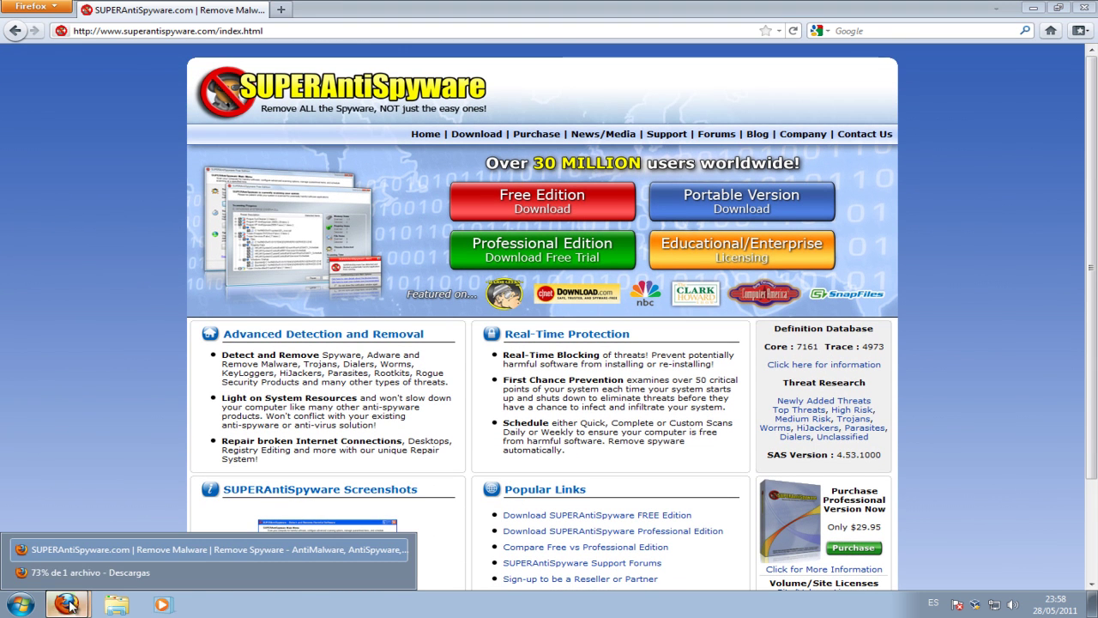
left_click(82, 578)
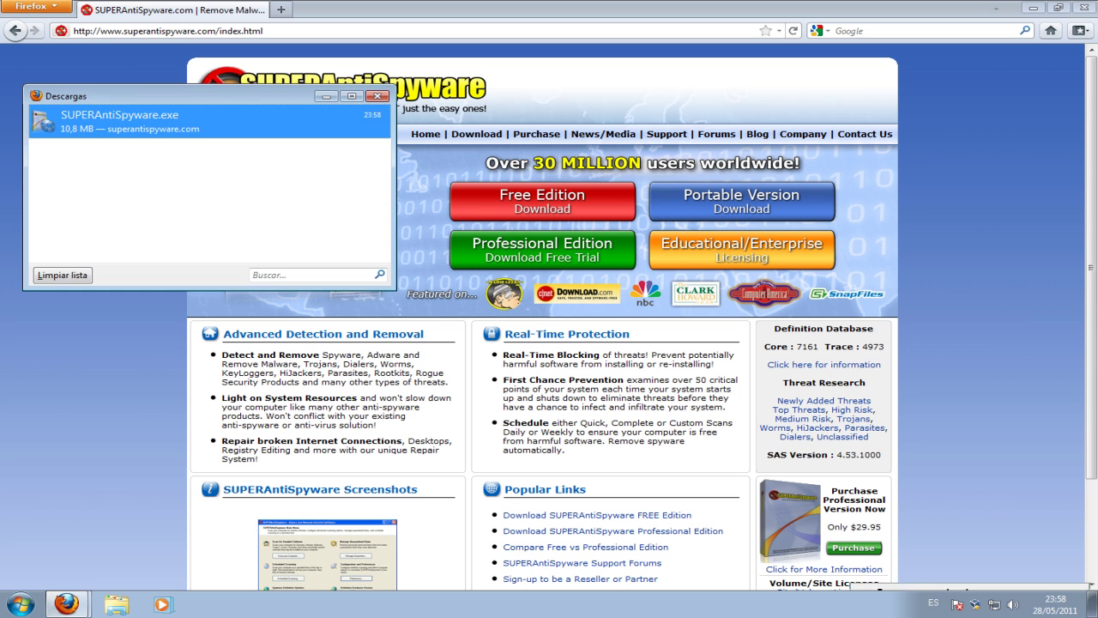
left_click_drag(202, 100, 482, 162)
double_click(399, 181)
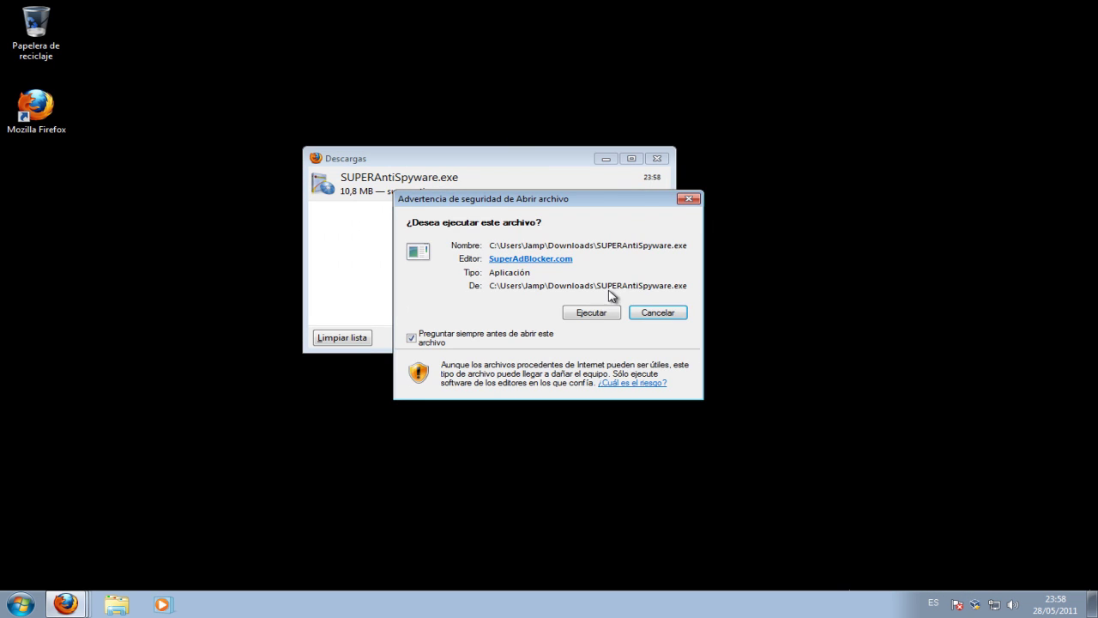
left_click(592, 313)
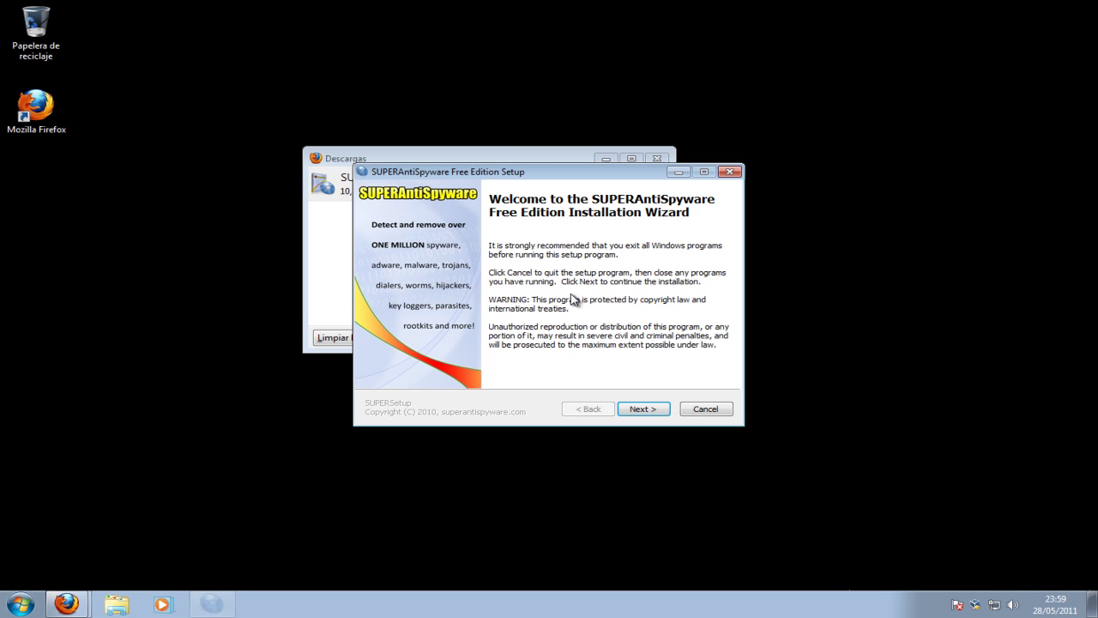
- Accept the license, install SUPERAntiSpyware Free Edition for all users without a registration code, and close the downloads and setup windows
left_click(640, 412)
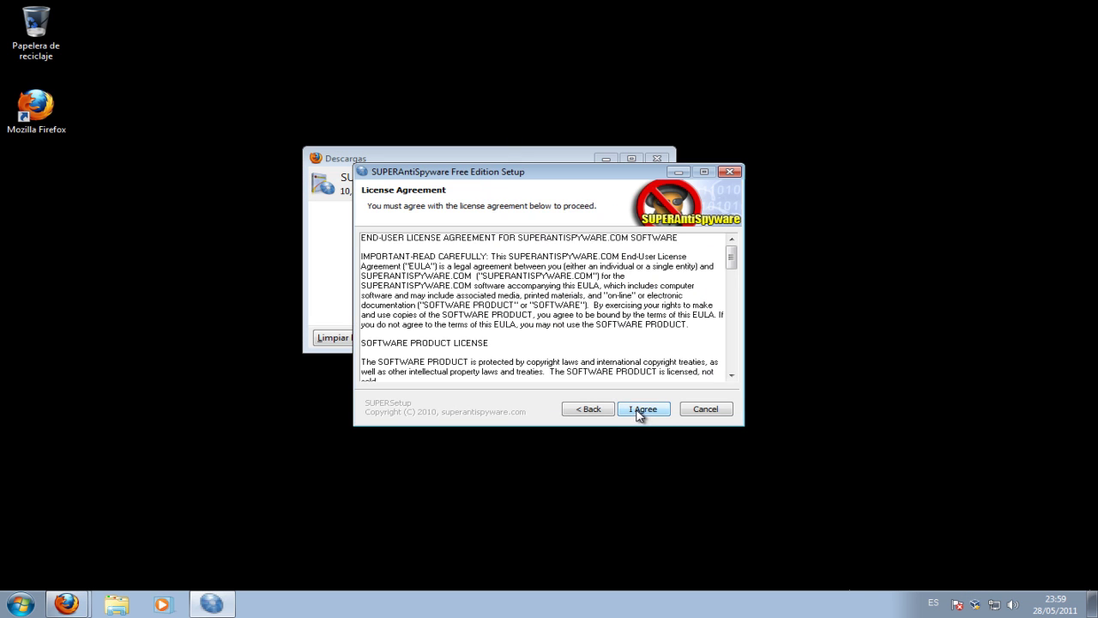
left_click(637, 411)
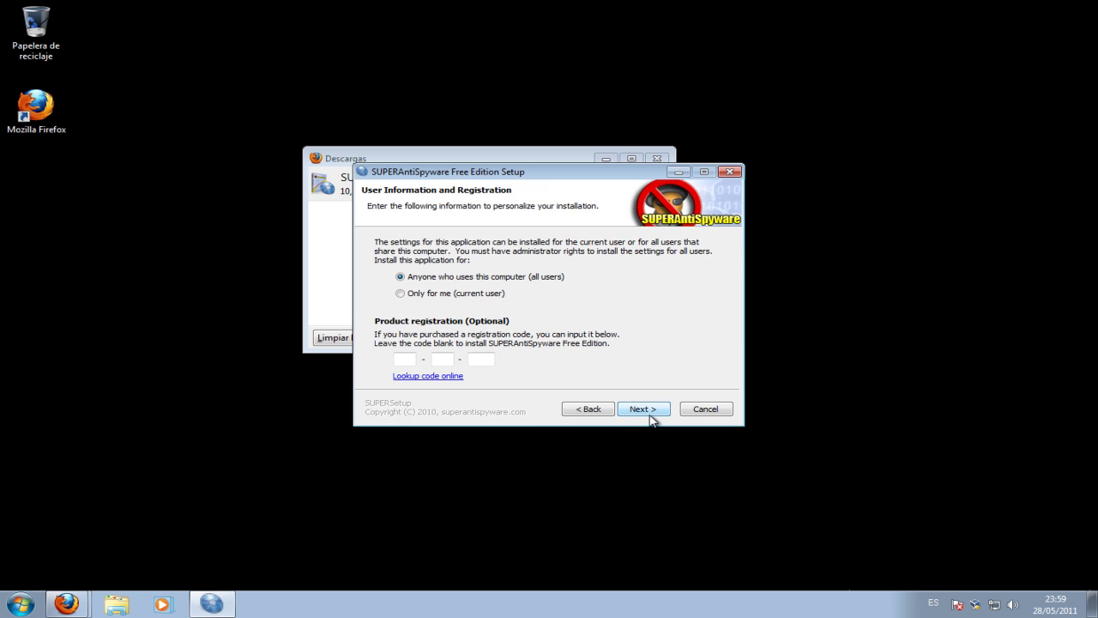
left_click(654, 412)
left_click(654, 412)
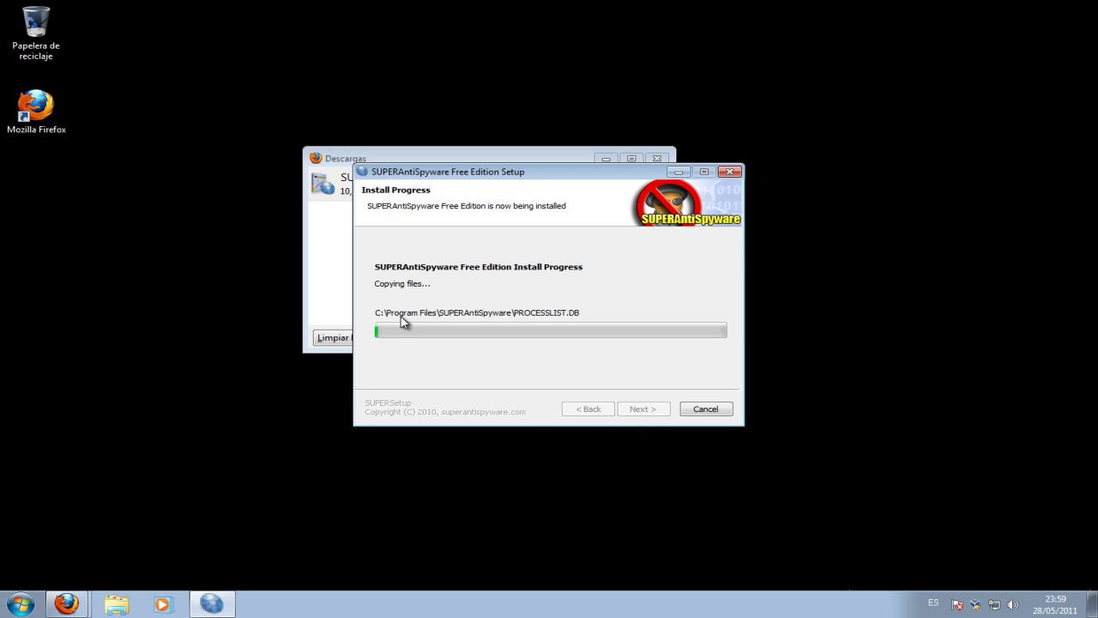
left_click(317, 255)
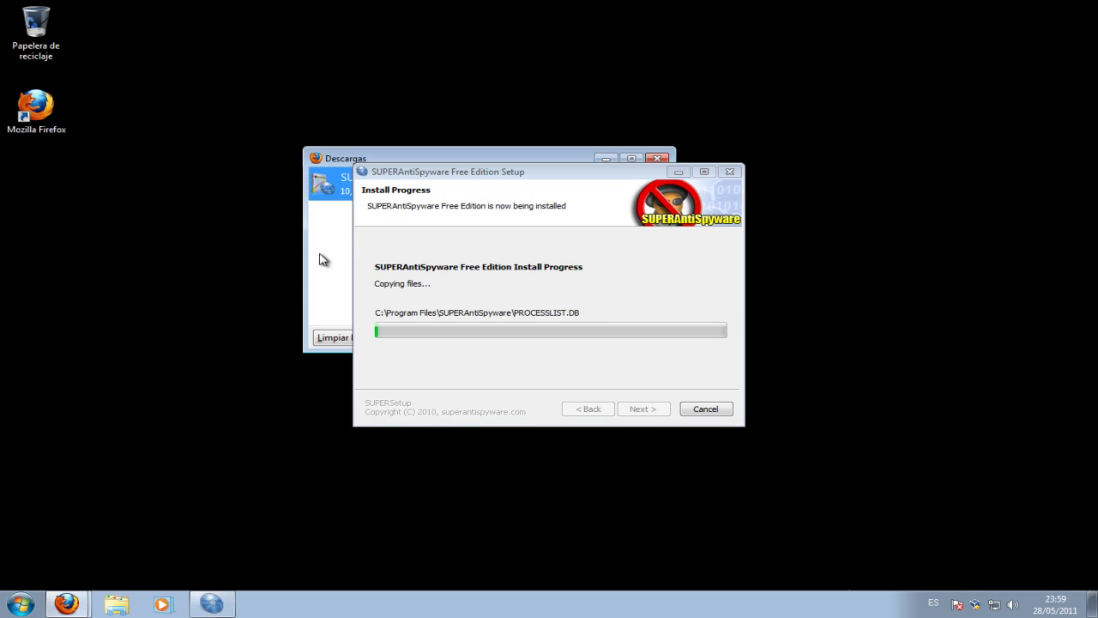
left_click(656, 158)
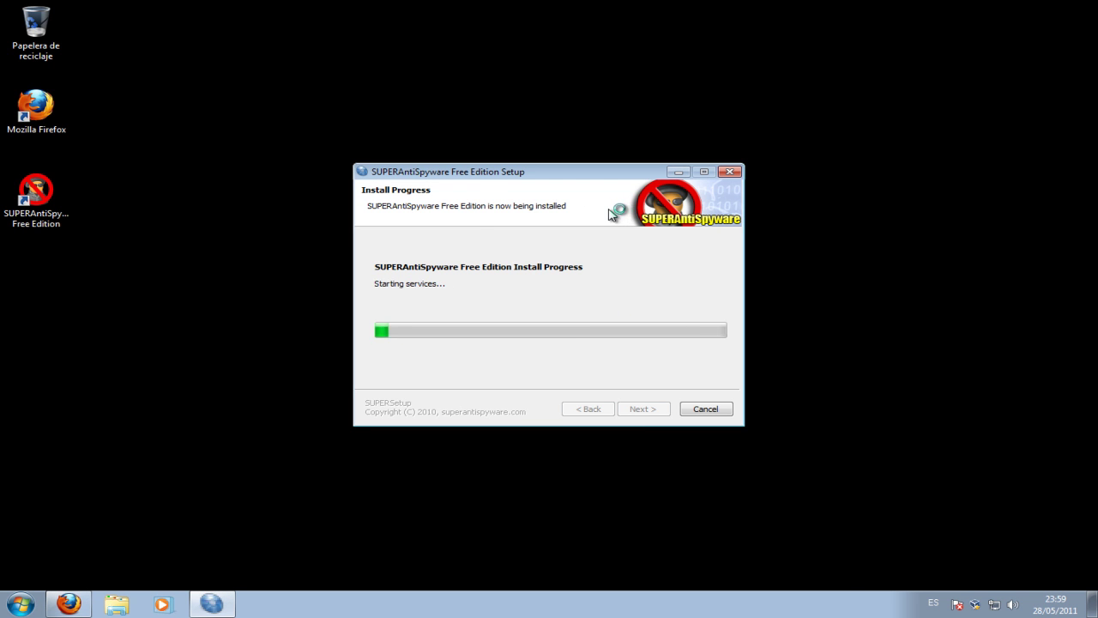
left_click(709, 411)
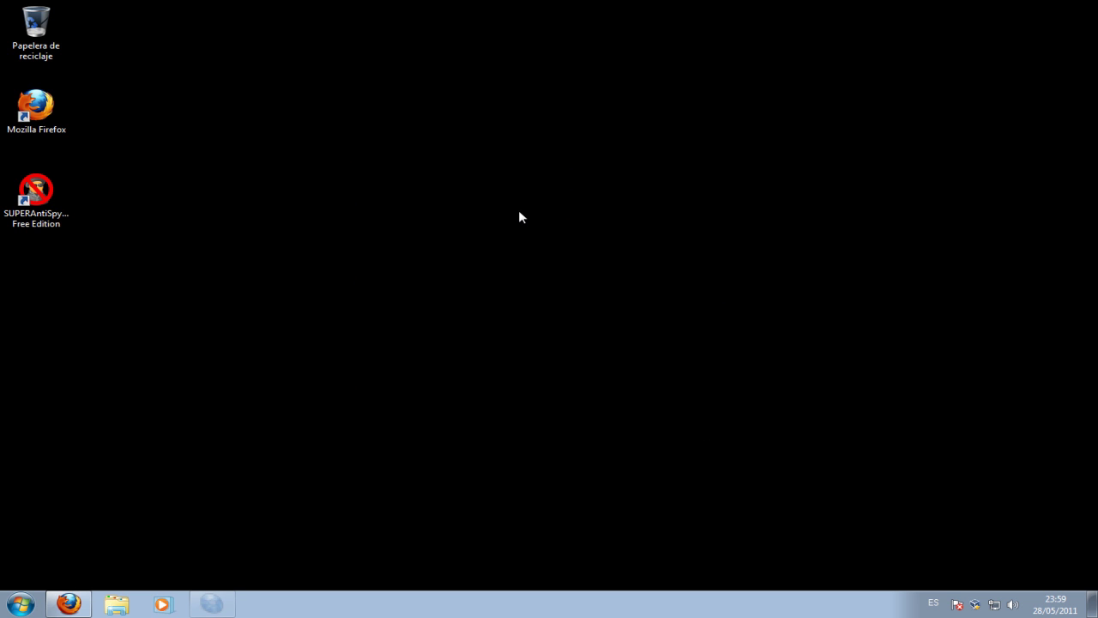
- Launch SUPERAntiSpyware Free Edition from the desktop and set its default language to Spanish
double_click(44, 221)
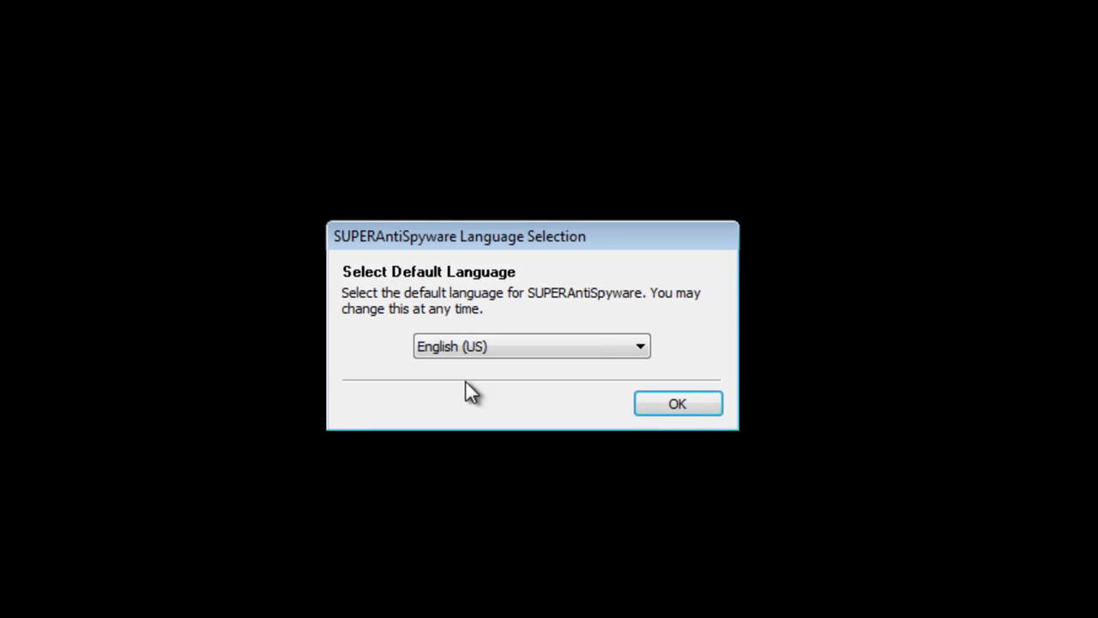
left_click(521, 350)
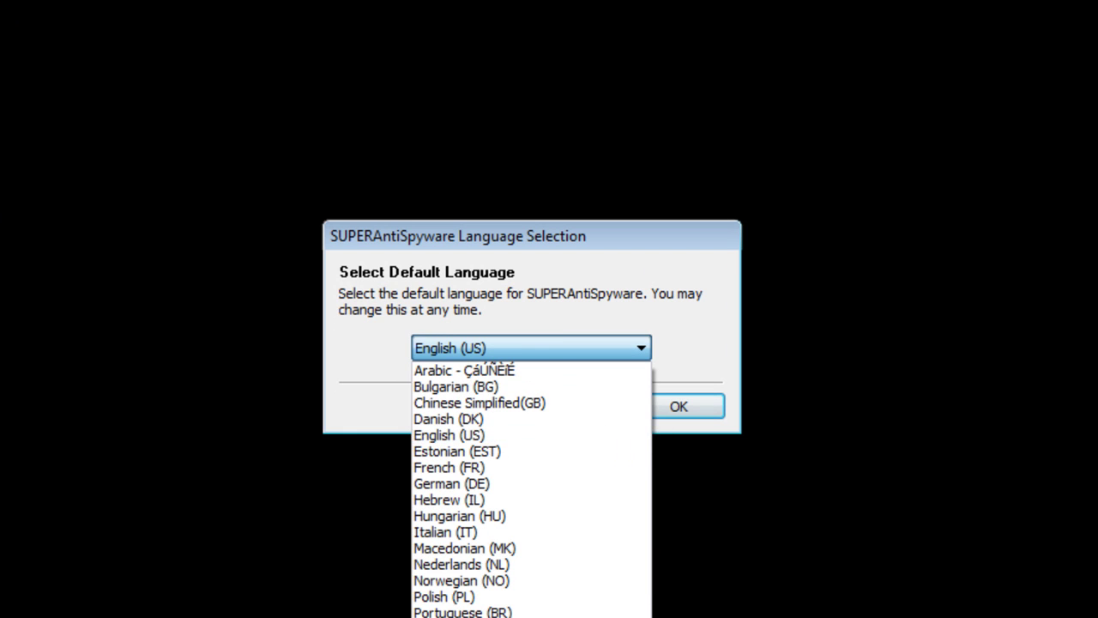
left_click(463, 617)
left_click(676, 410)
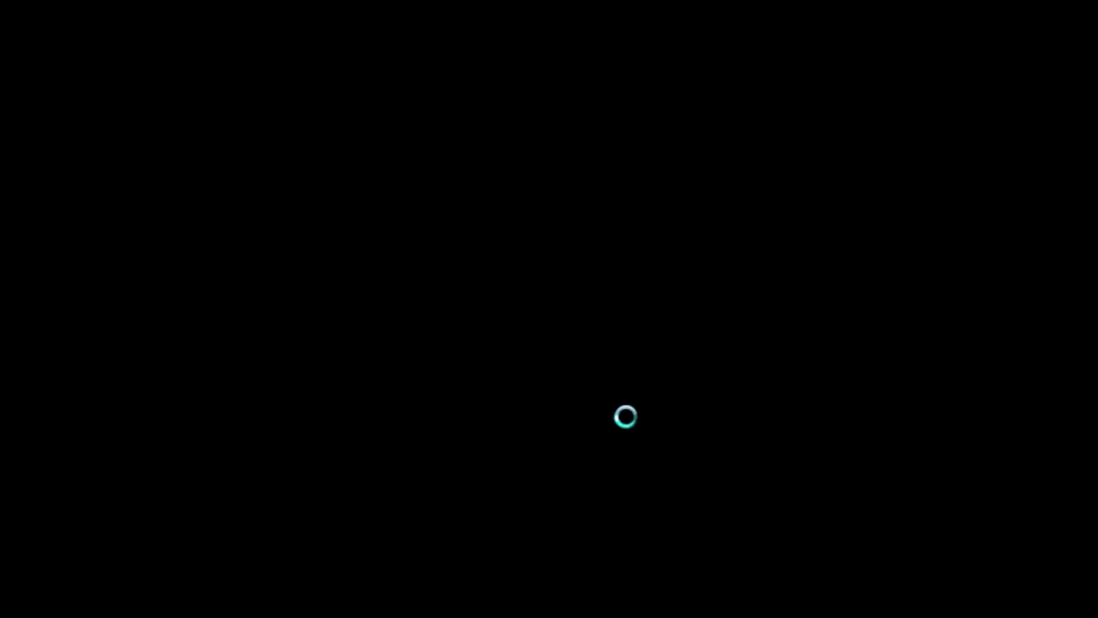
left_click(629, 423)
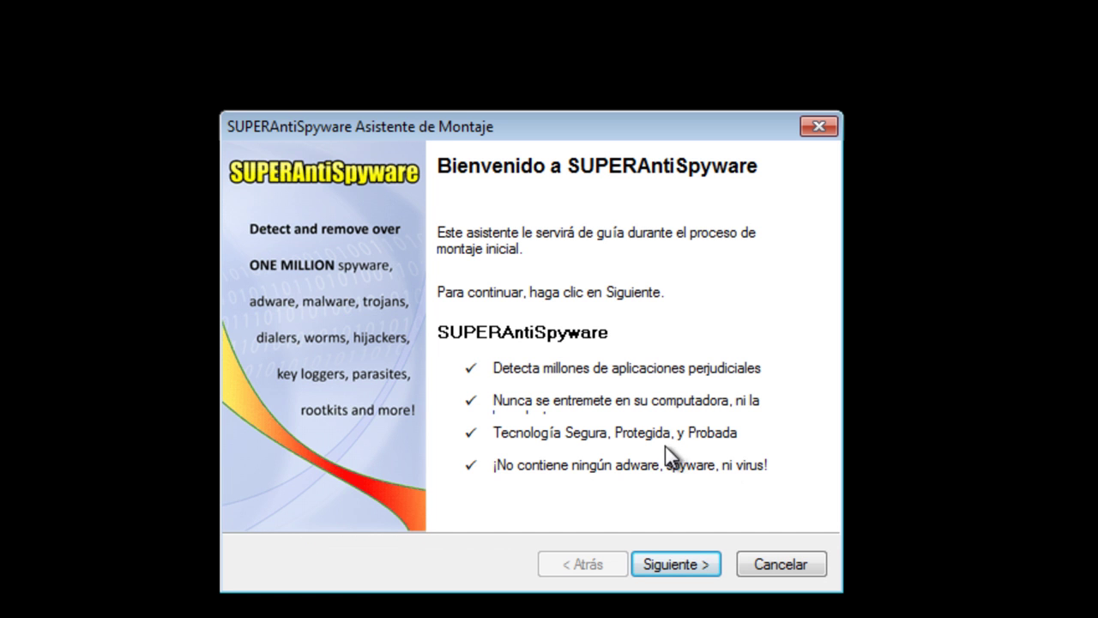
- Complete the setup assistant with no e-mail address, automatic update search kept on and the diagnostic report turned off
left_click(665, 561)
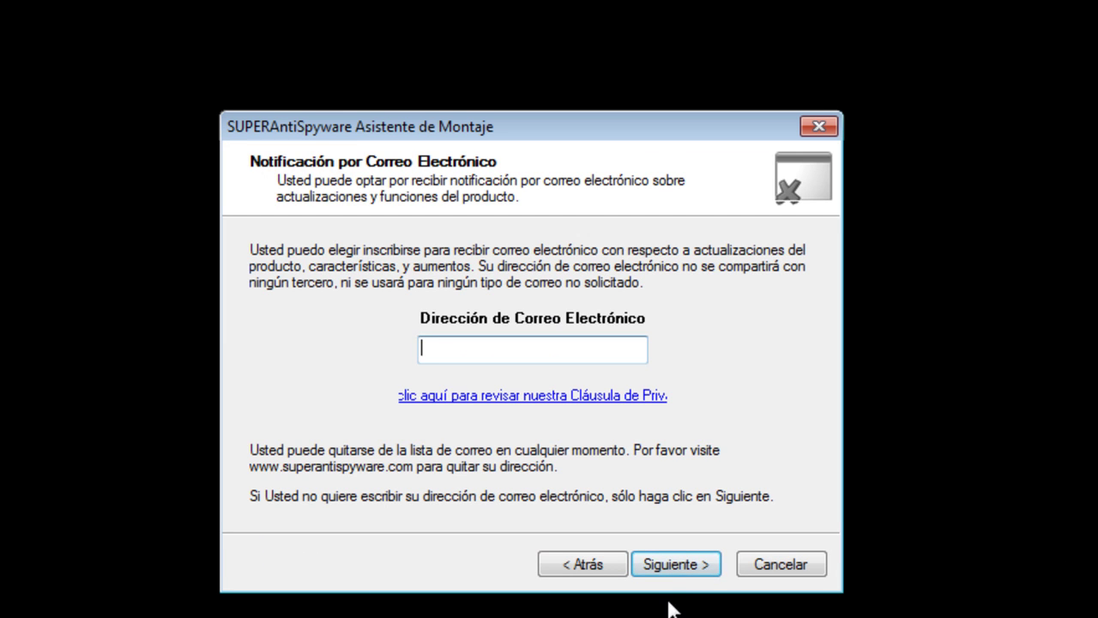
left_click(681, 570)
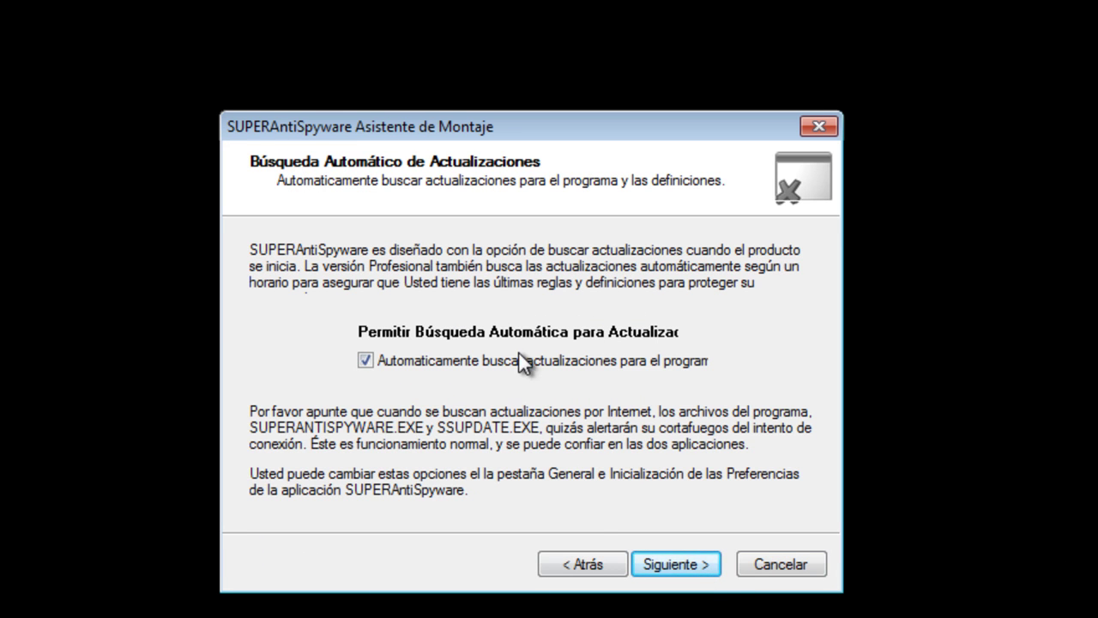
left_click(684, 564)
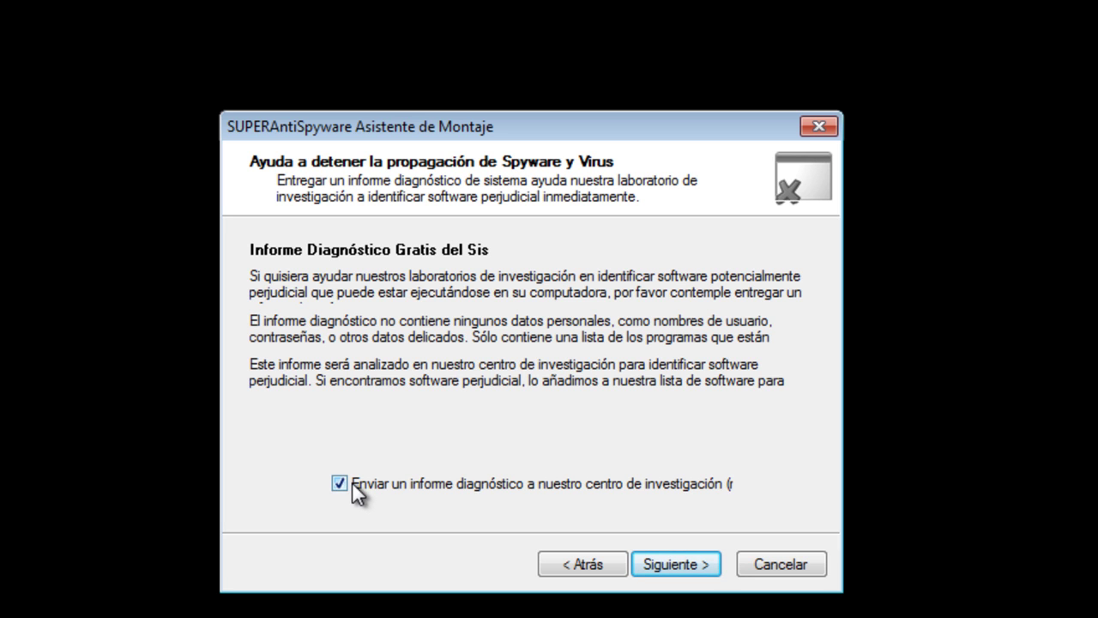
left_click(393, 487)
left_click(708, 564)
left_click(708, 570)
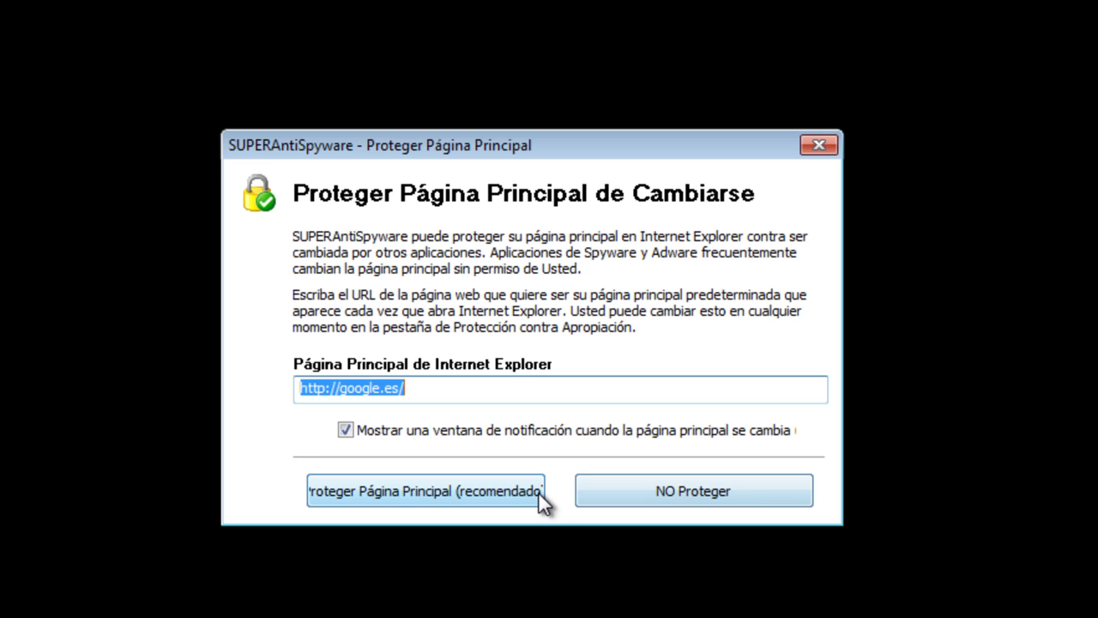
left_click(490, 490)
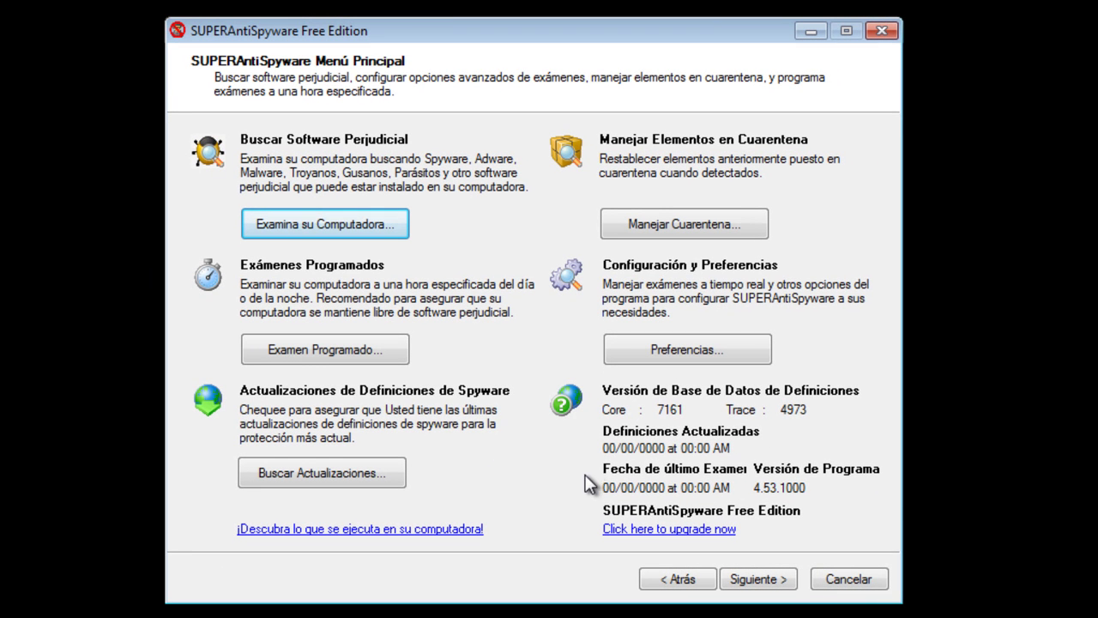
left_click(363, 468)
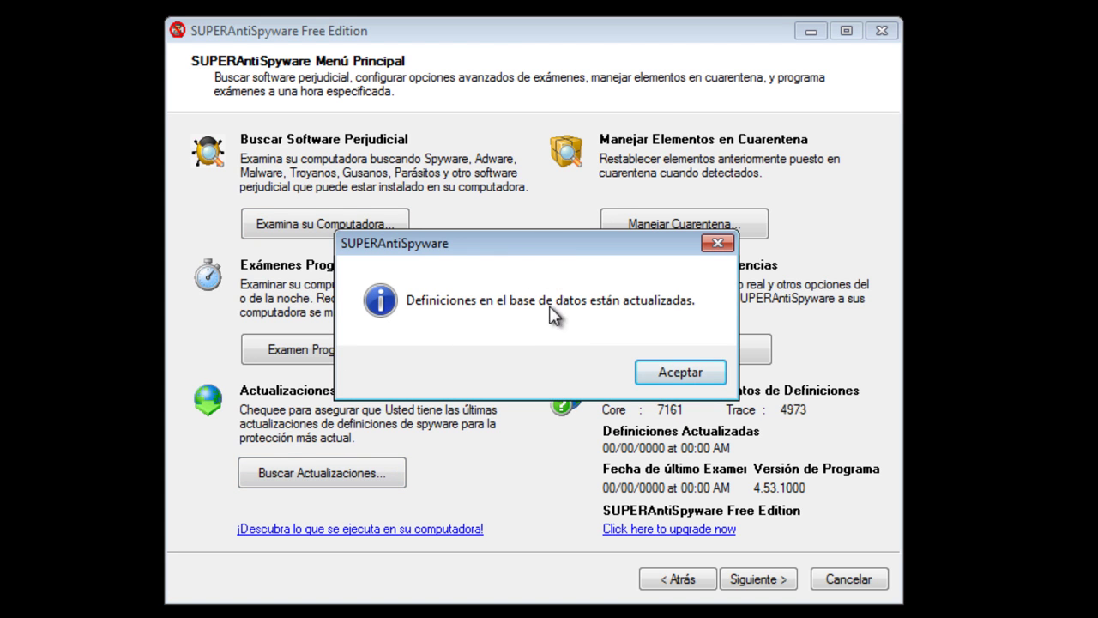
- Dismiss the definitions update notice and start a quick scan (Examen Rápido) of the C:\ fixed drive
left_click(679, 377)
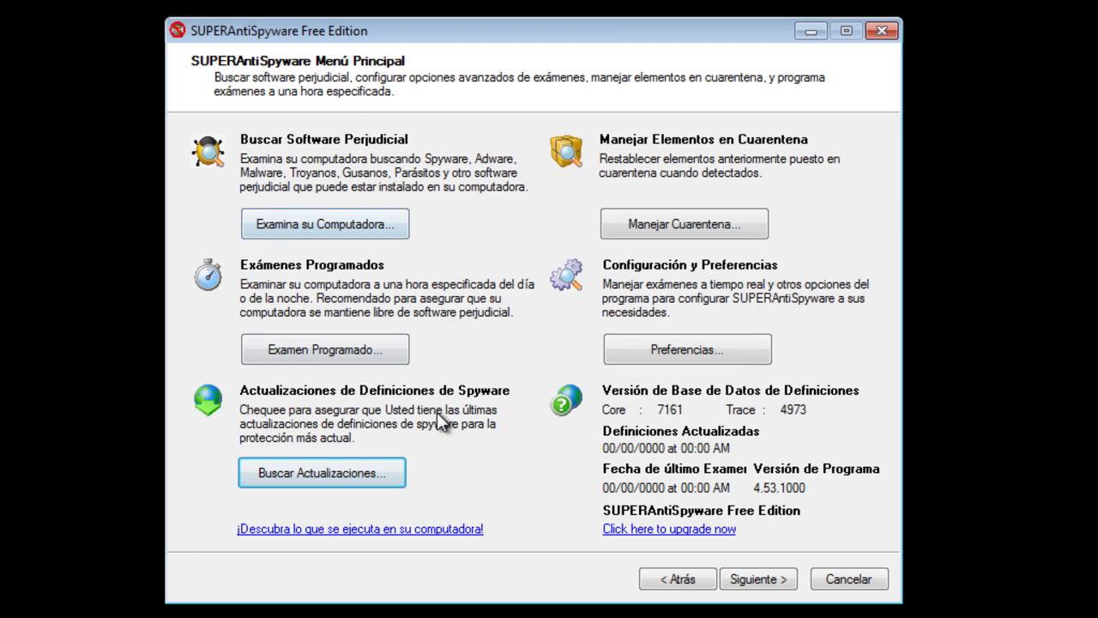
left_click(372, 224)
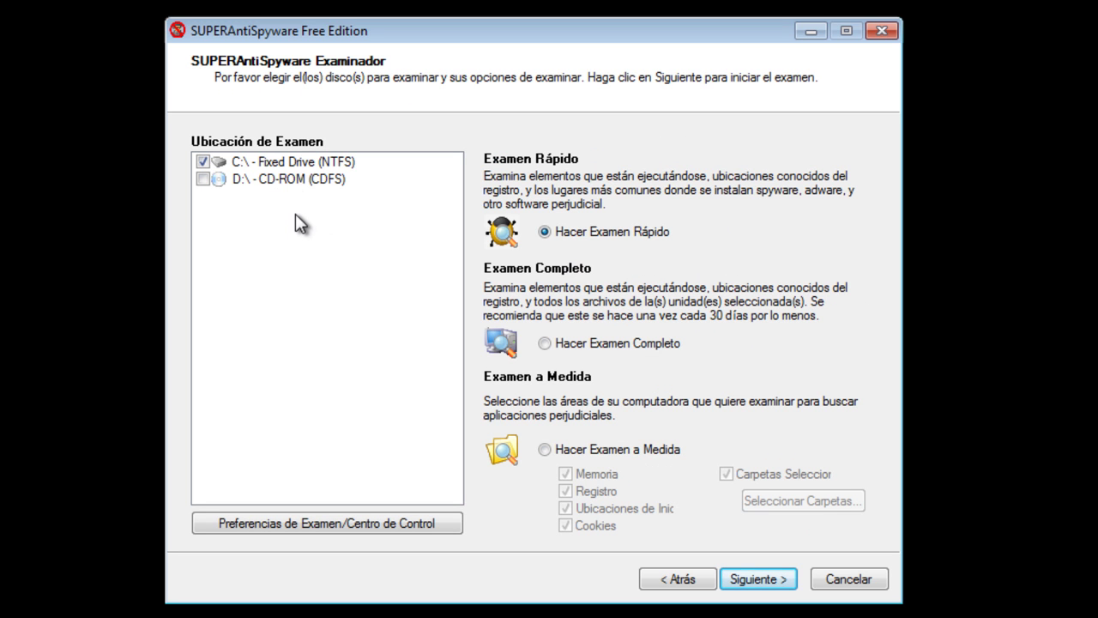
left_click(301, 163)
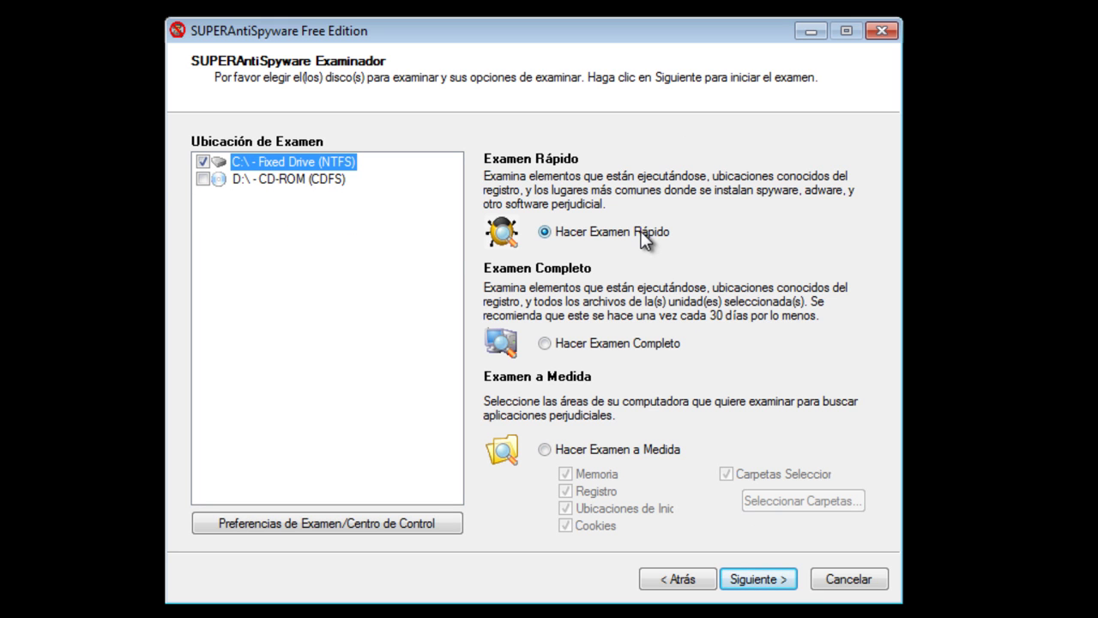
left_click(650, 346)
left_click(645, 452)
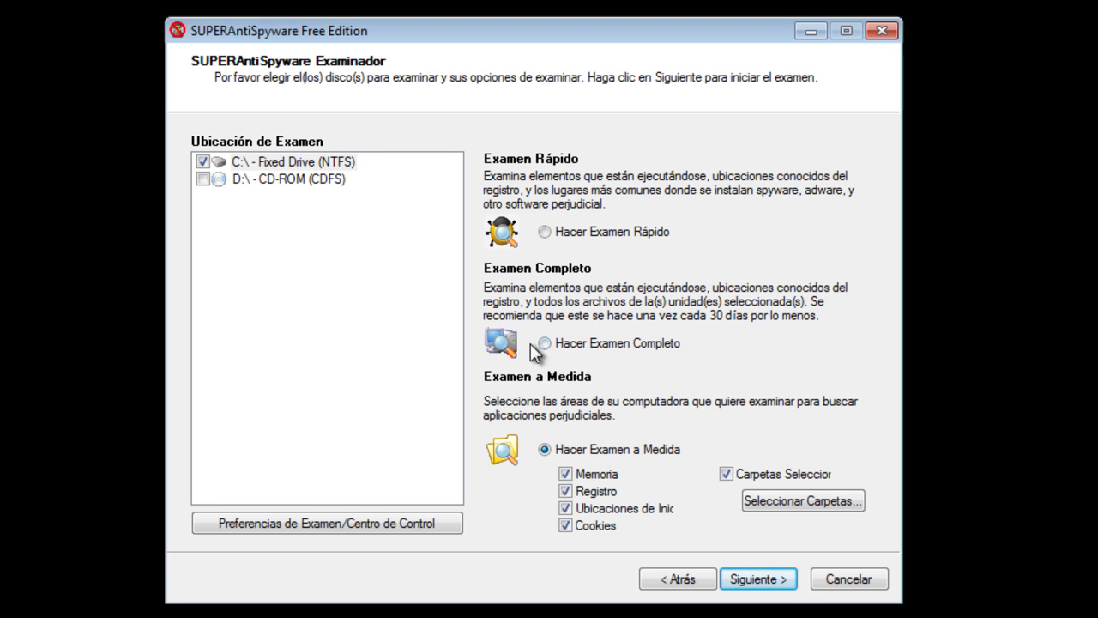
left_click(600, 342)
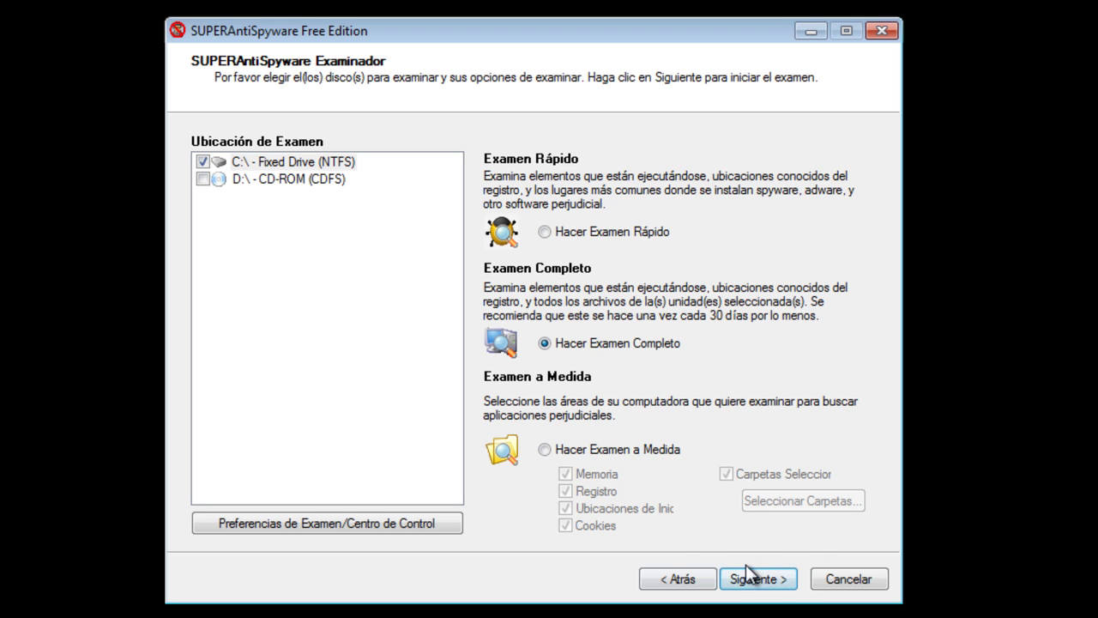
left_click(622, 231)
left_click(779, 581)
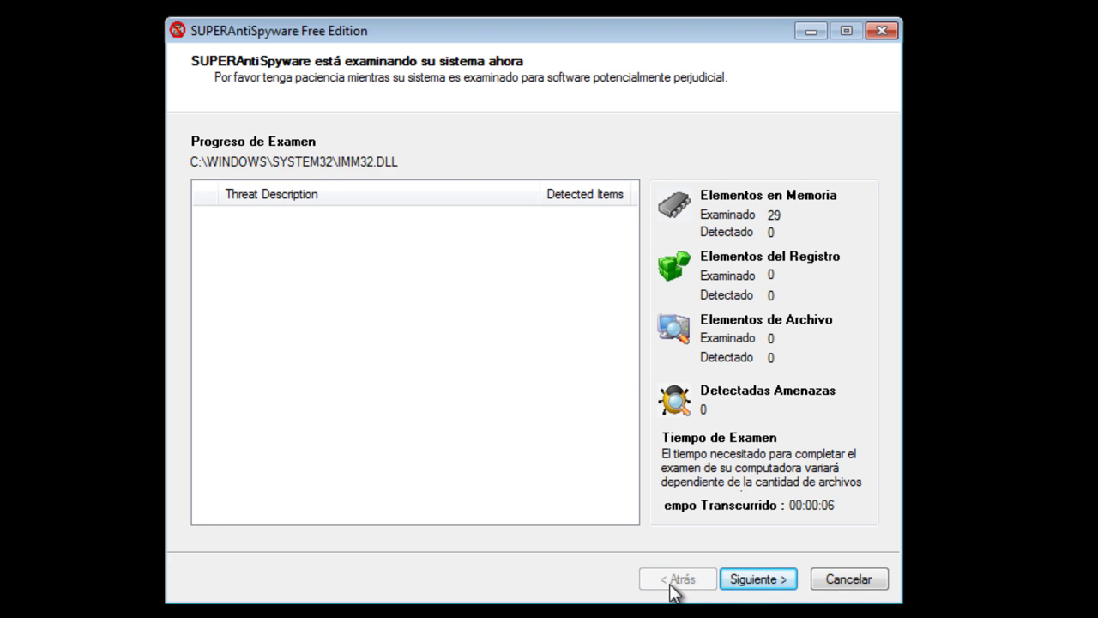
- End the running scan before it finishes and return to the main menu
left_click(736, 579)
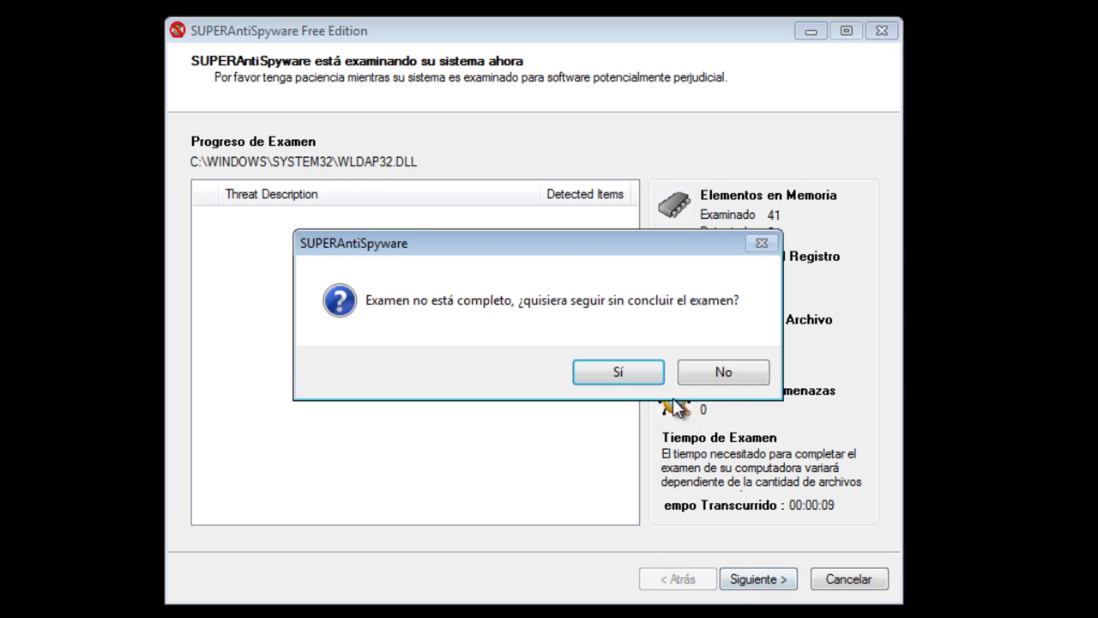
left_click(646, 381)
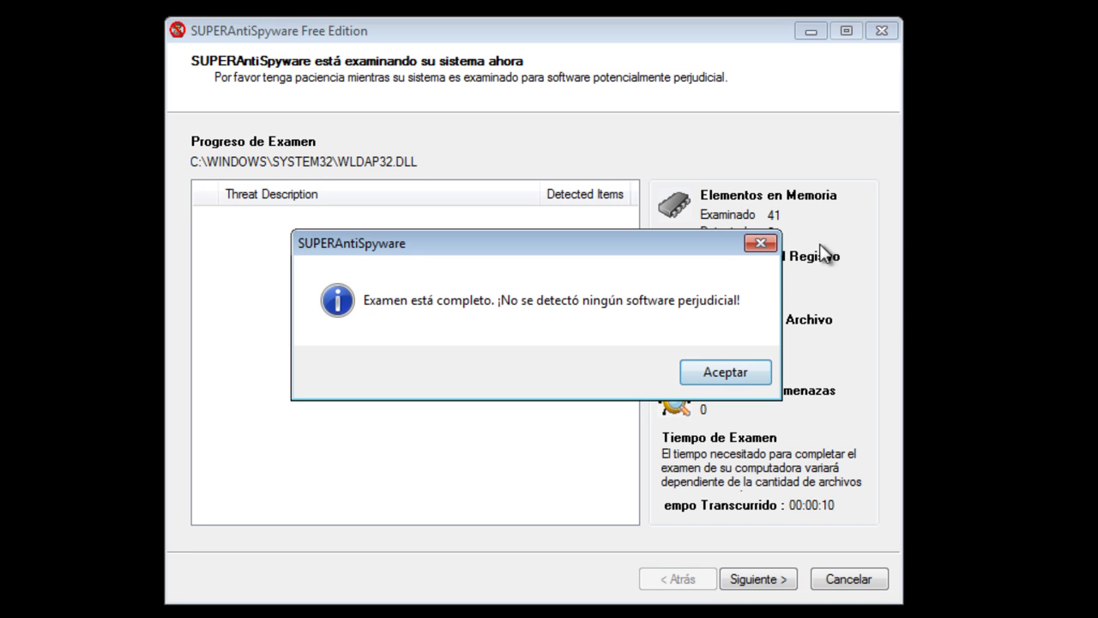
left_click(741, 375)
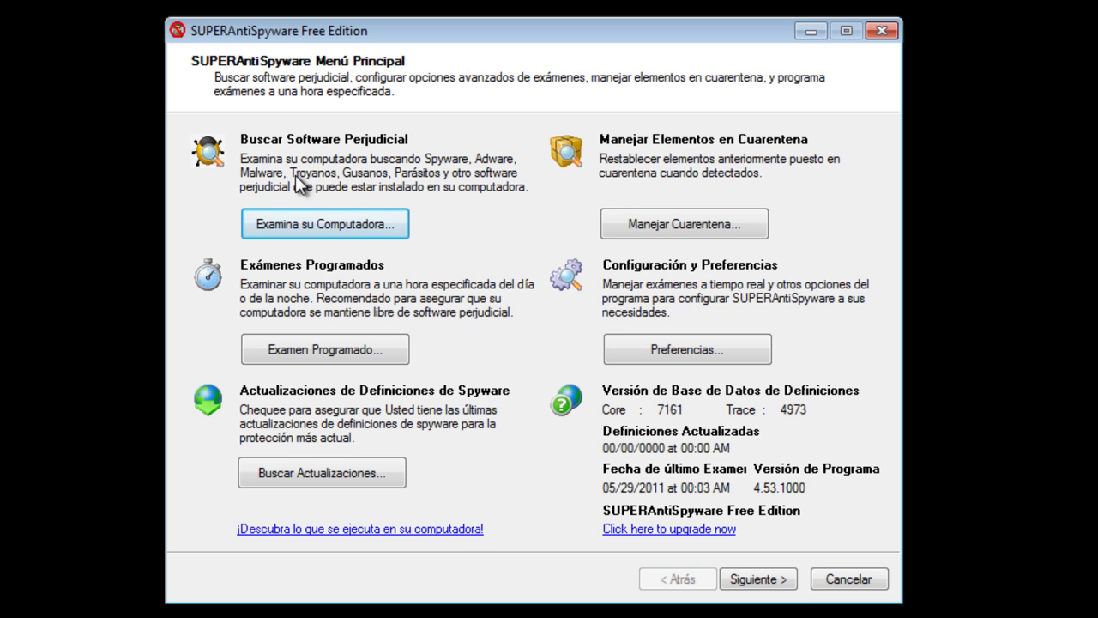
- Close and reopen the main window, and try to enable real-time protection in the program preferences
left_click(874, 35)
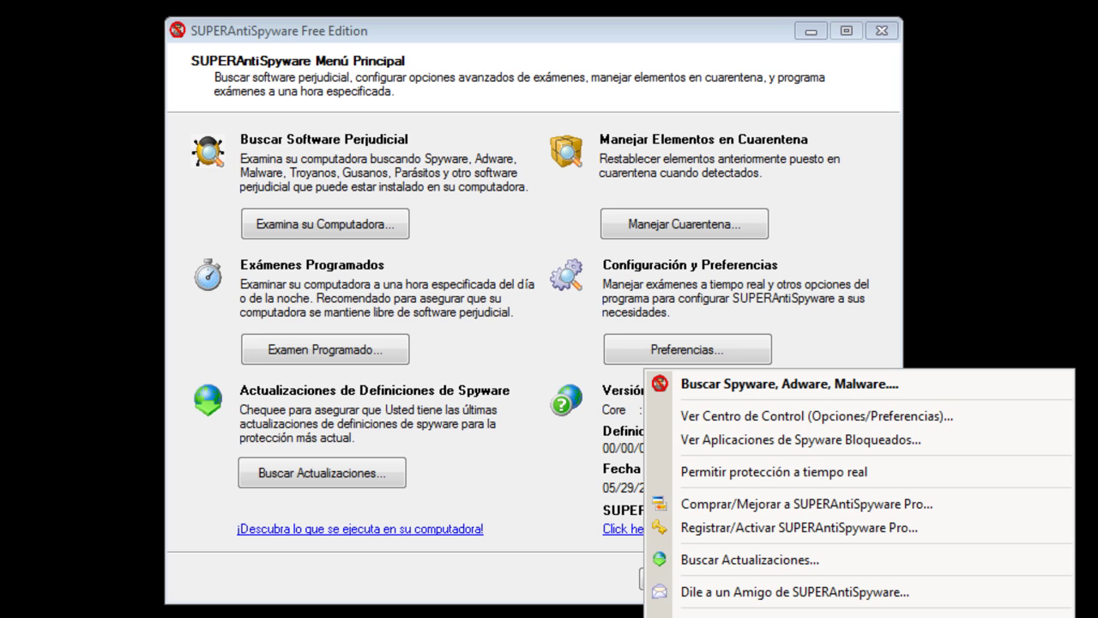
left_click(601, 580)
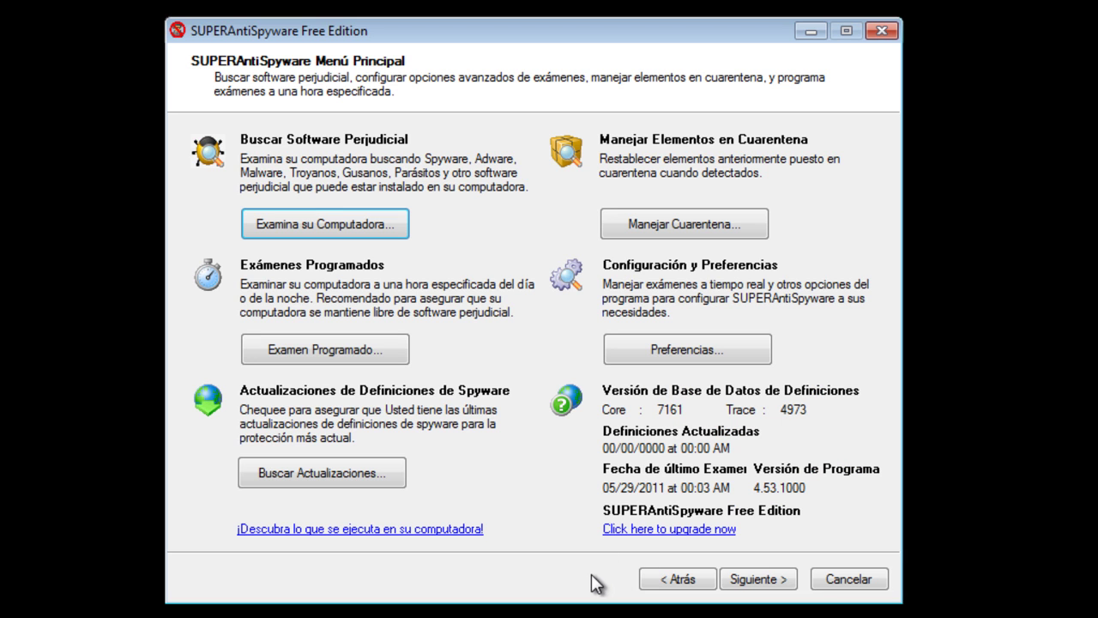
left_click(677, 347)
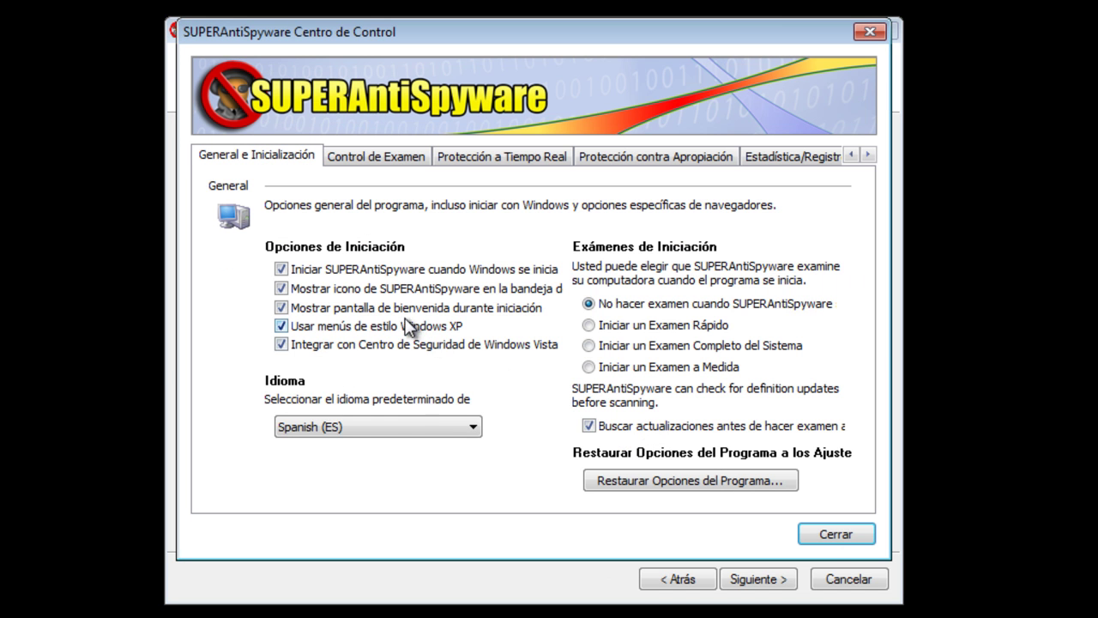
left_click(343, 154)
left_click(472, 157)
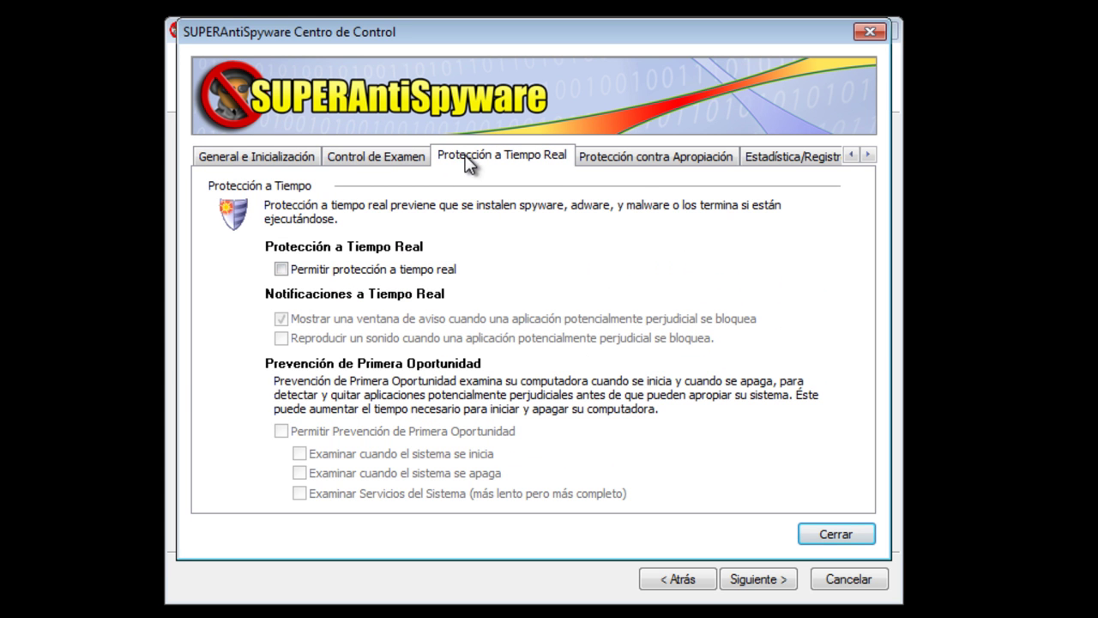
left_click(423, 273)
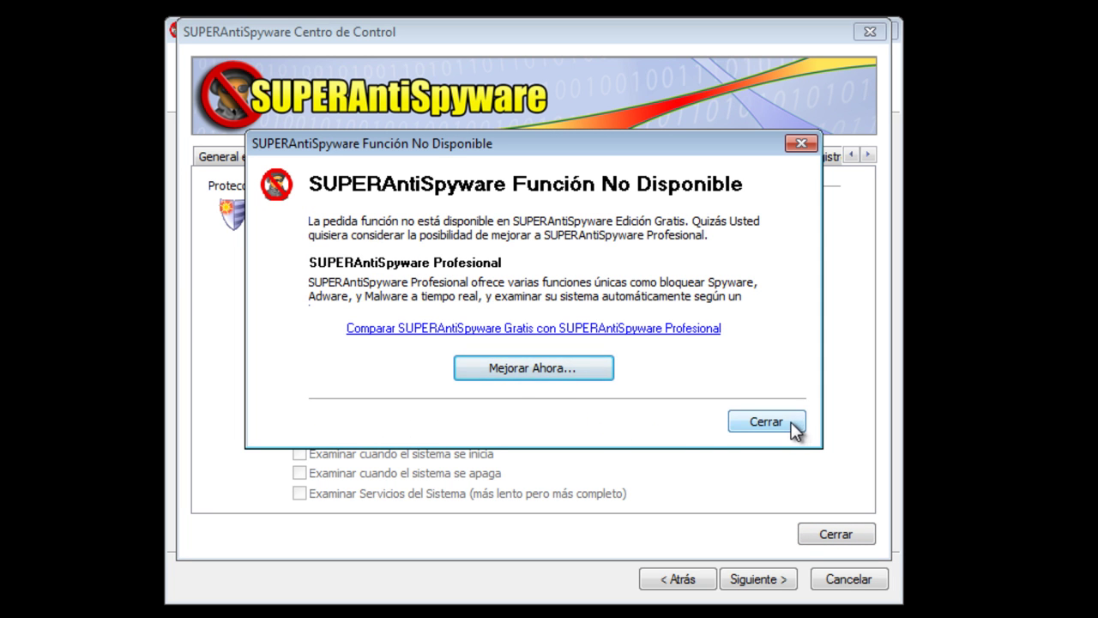
left_click_drag(566, 146, 823, 158)
left_click_drag(707, 163, 458, 171)
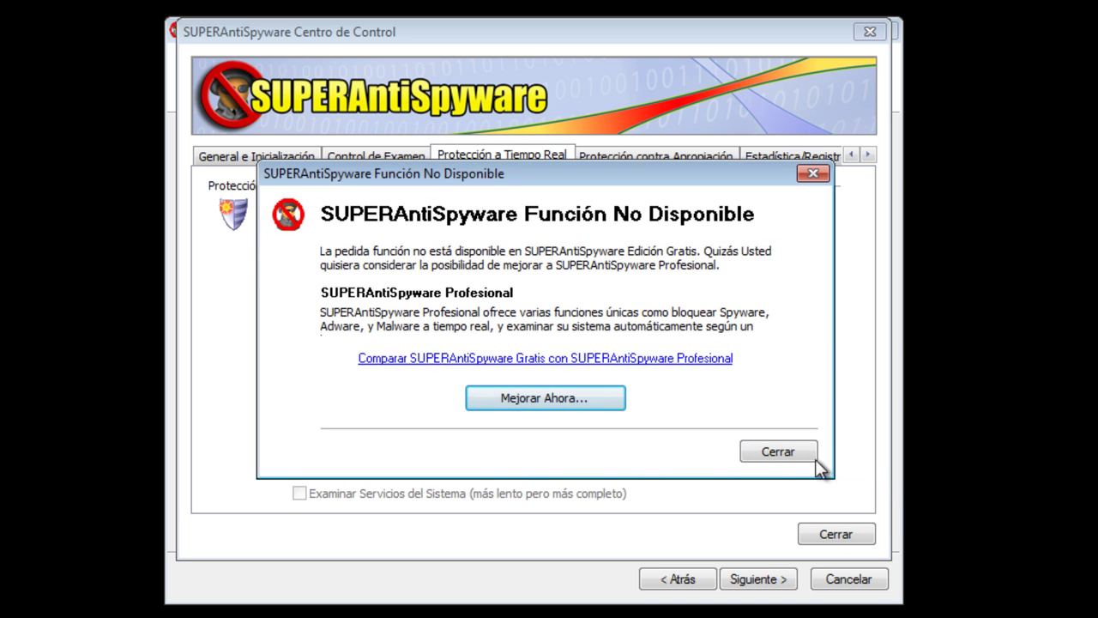
left_click(779, 453)
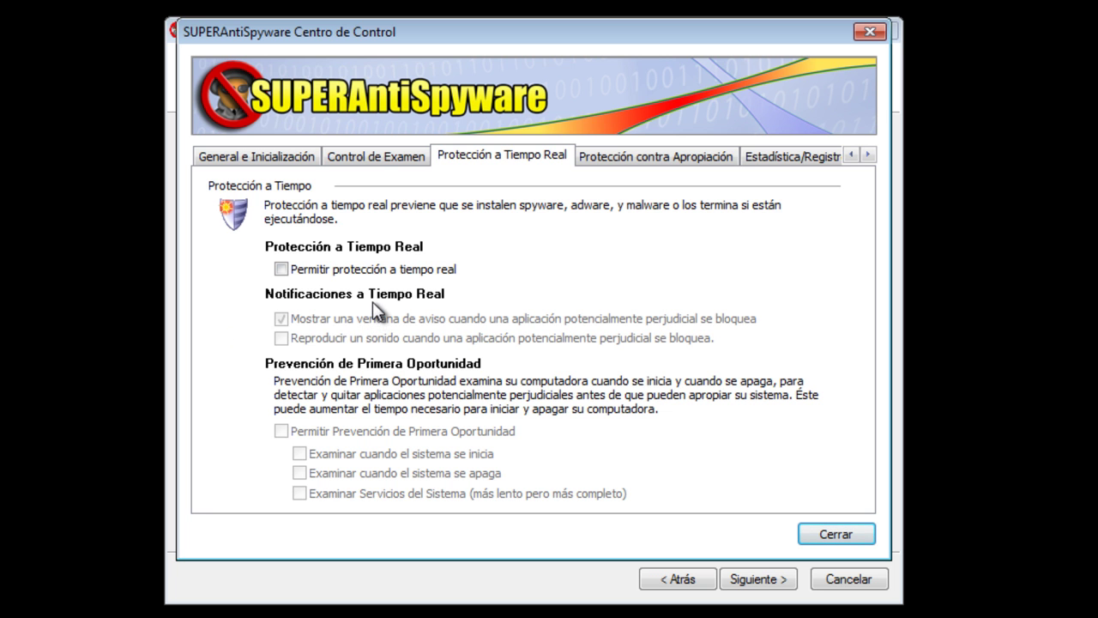
- Review the scan control and the general and startup settings, and close the control center
left_click(372, 156)
left_click(272, 162)
left_click(836, 538)
left_click(832, 581)
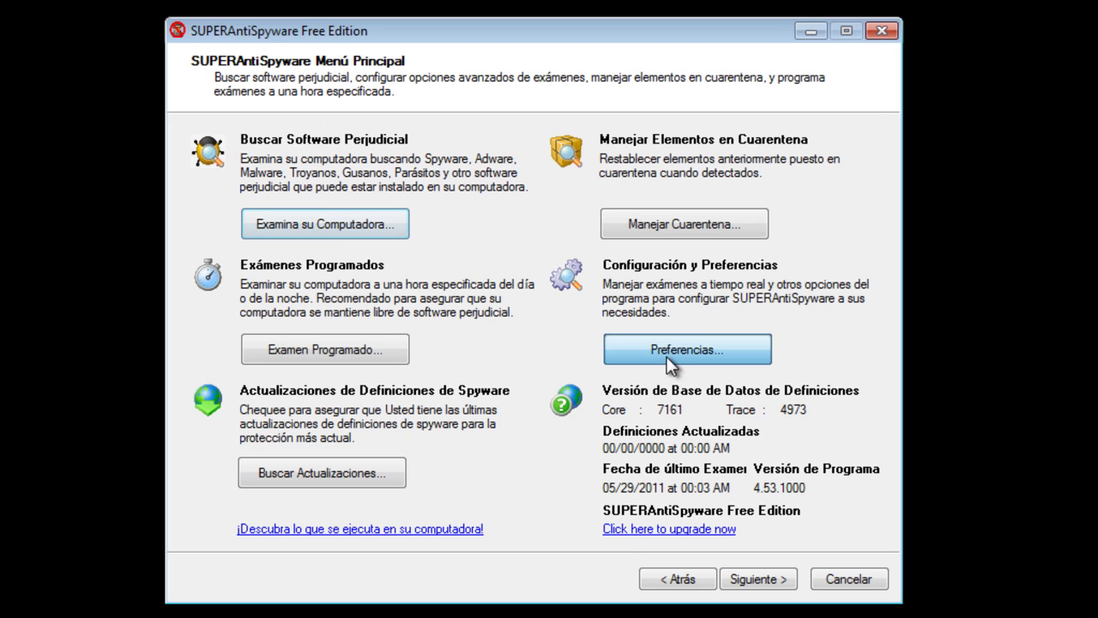
- Turn off the tray icon and the automatic start with Windows in the preferences, and close the program
left_click(668, 360)
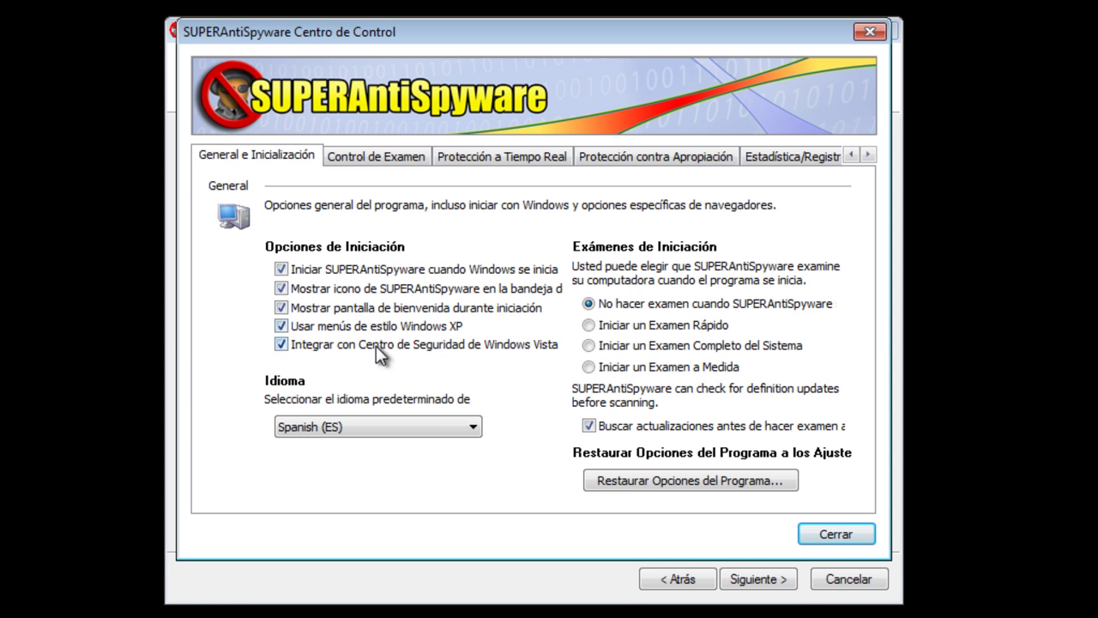
left_click(364, 291)
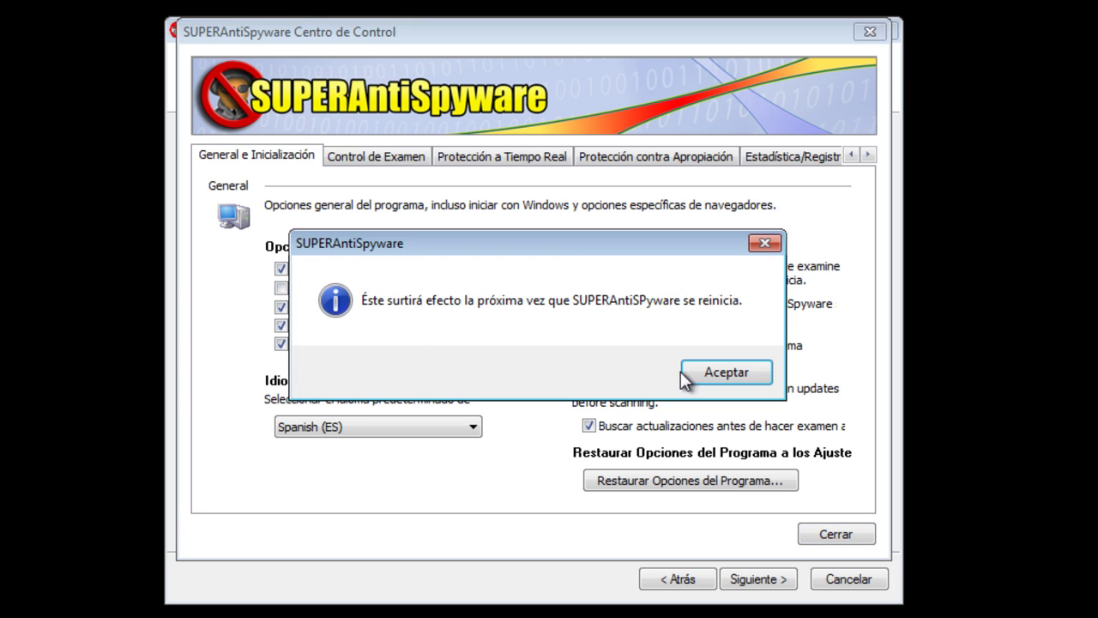
left_click(734, 369)
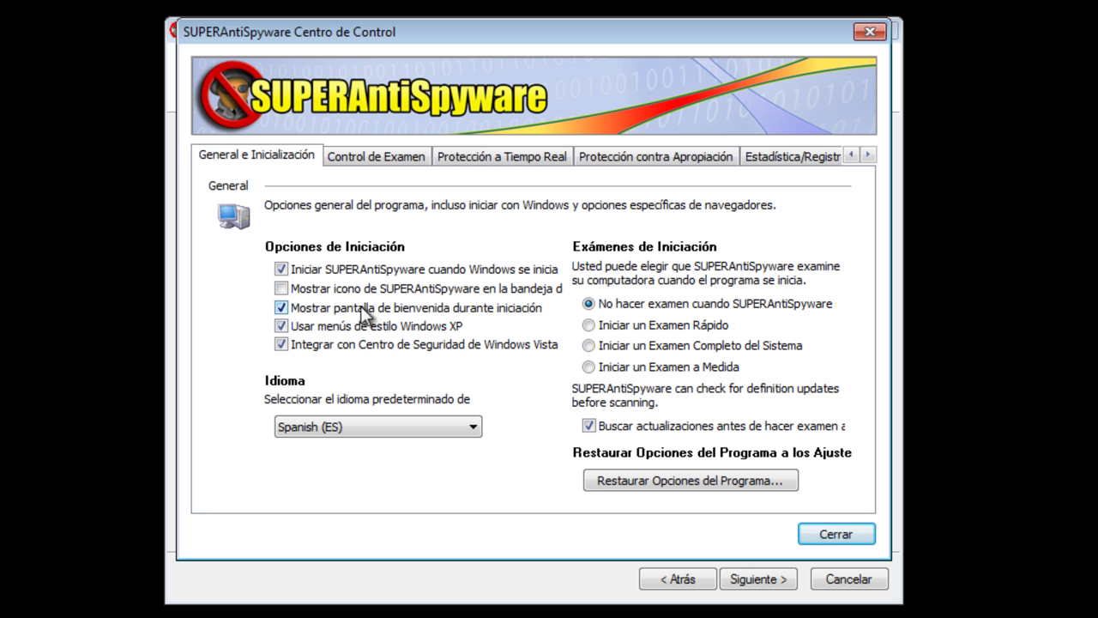
left_click(351, 269)
left_click(818, 530)
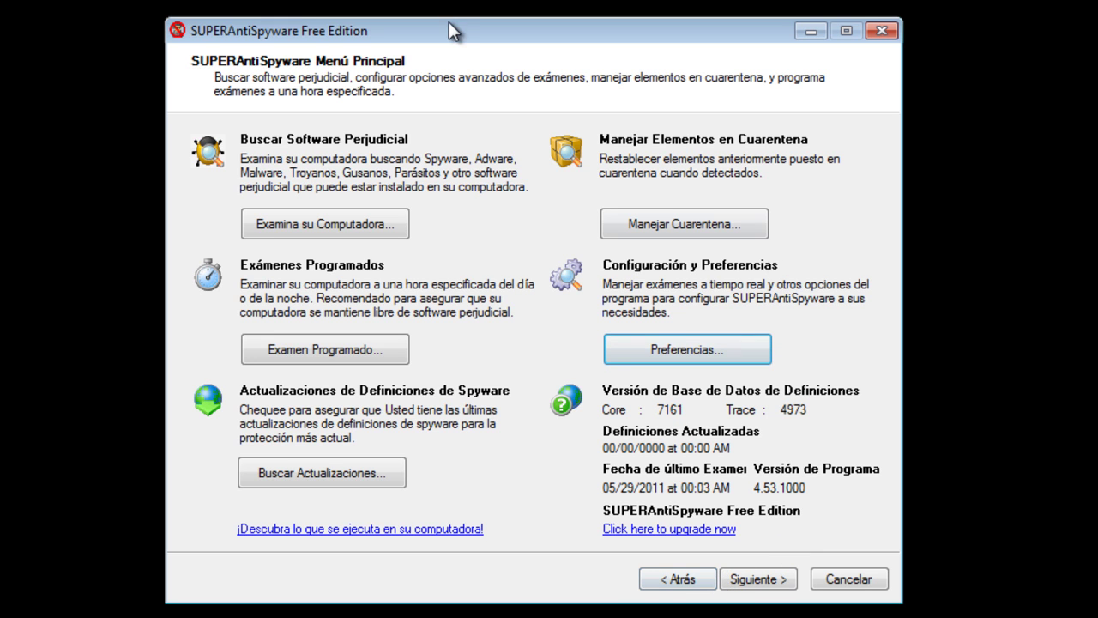
left_click_drag(455, 45, 445, 40)
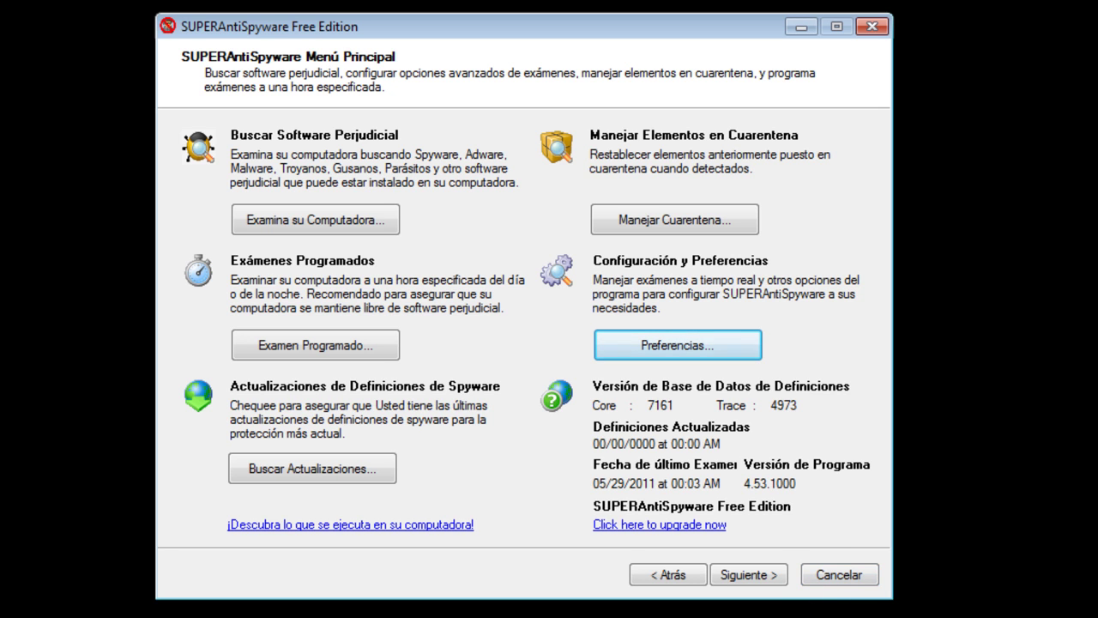
left_click(825, 580)
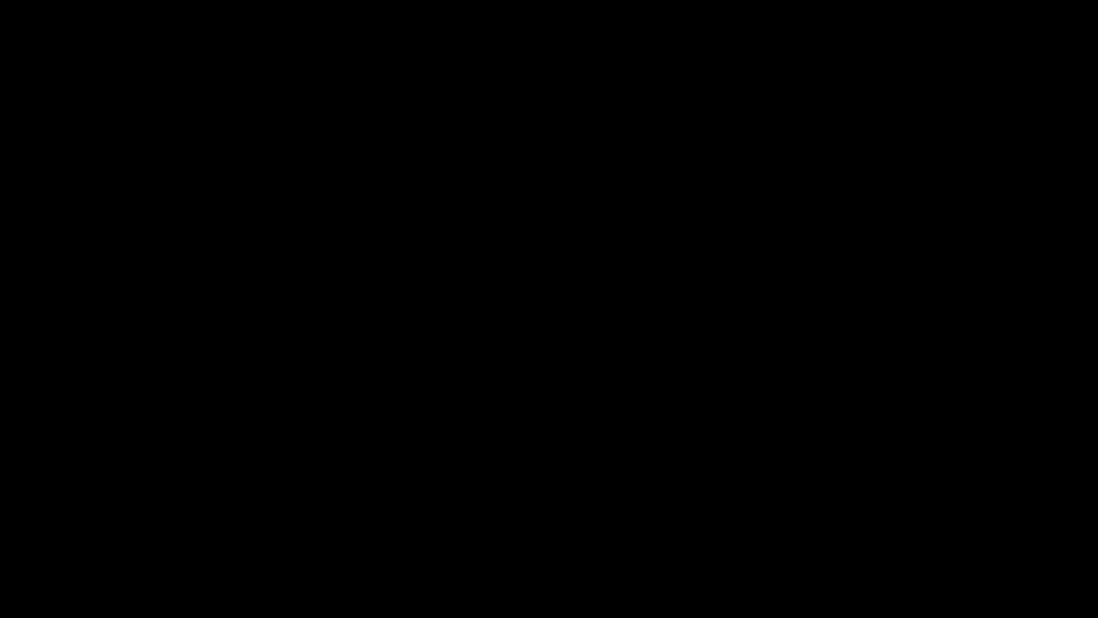